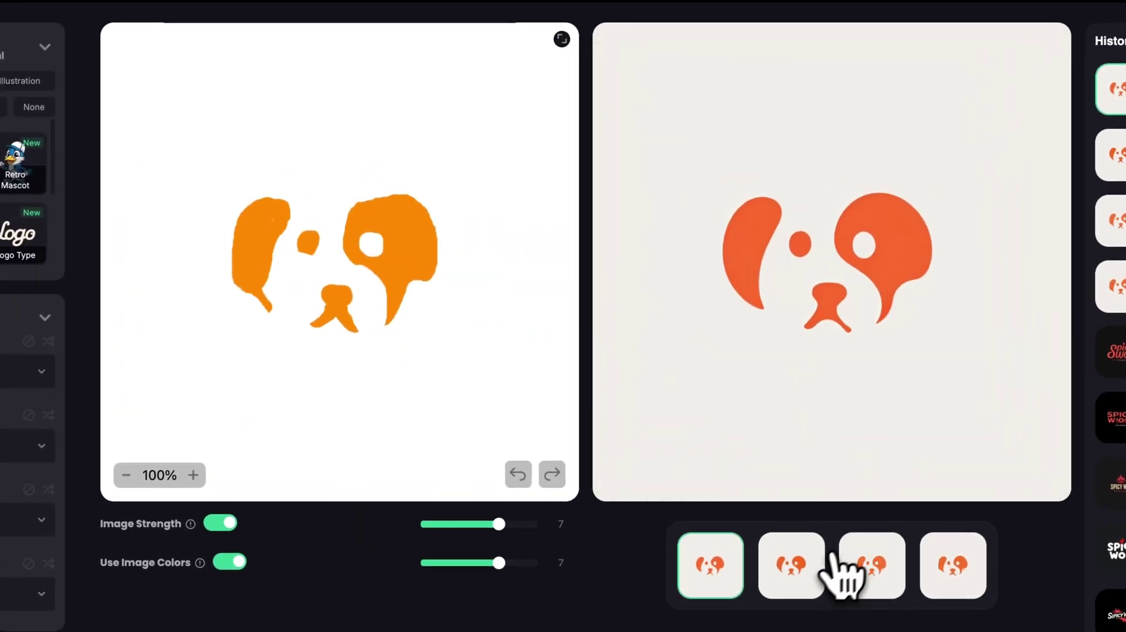
# Select the fourth result thumbnail to display that dog-face variation
pyautogui.click(955, 587)
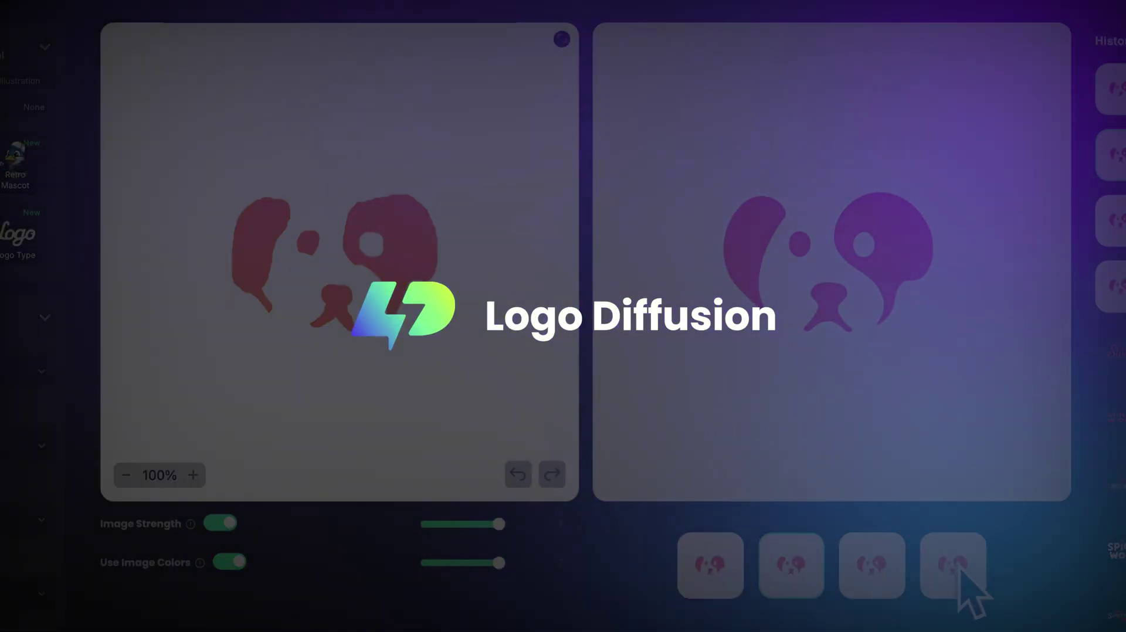
pyautogui.moveTo(968, 310)
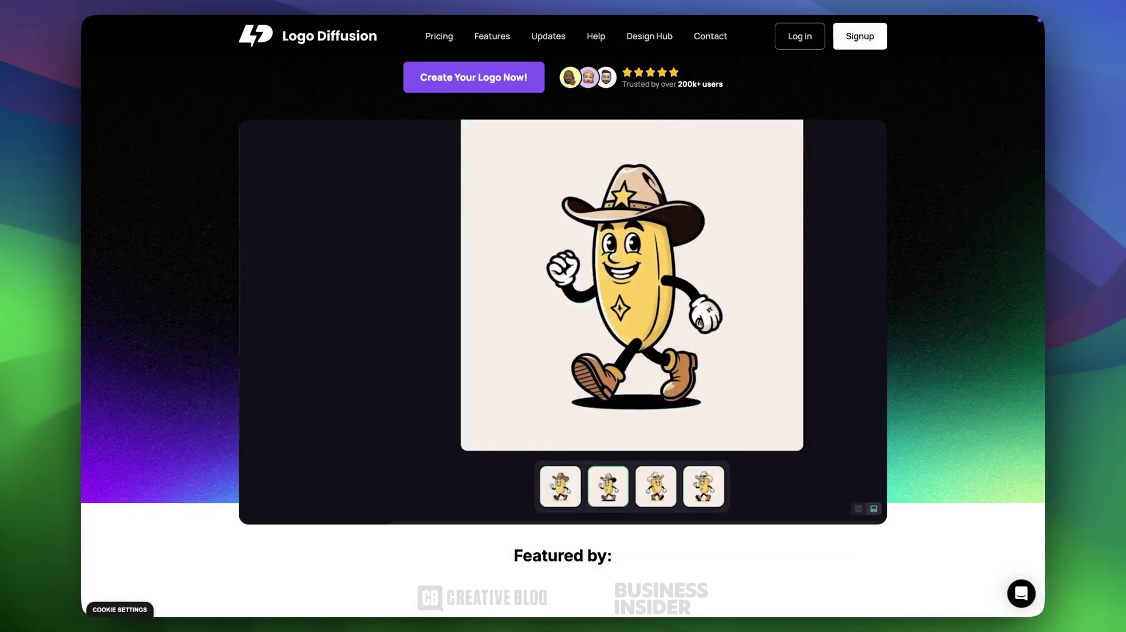
# Scroll down through the Logo Diffusion page to browse its content
pyautogui.scroll(-5, 563, 328)
pyautogui.scroll(-10, 563, 329)
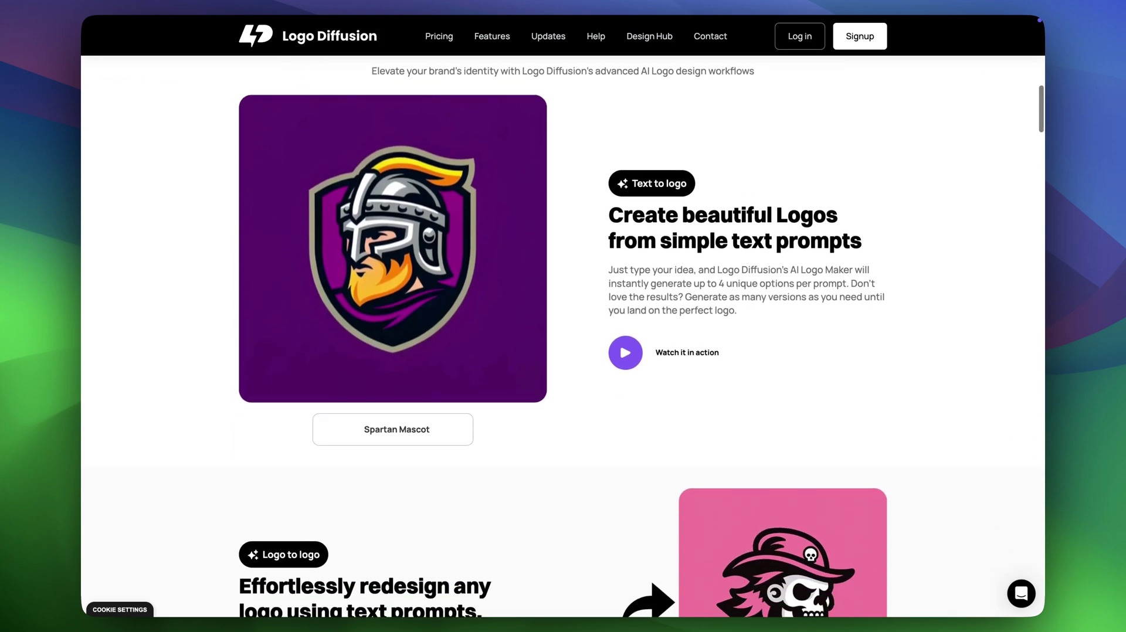
pyautogui.scroll(-10, 563, 328)
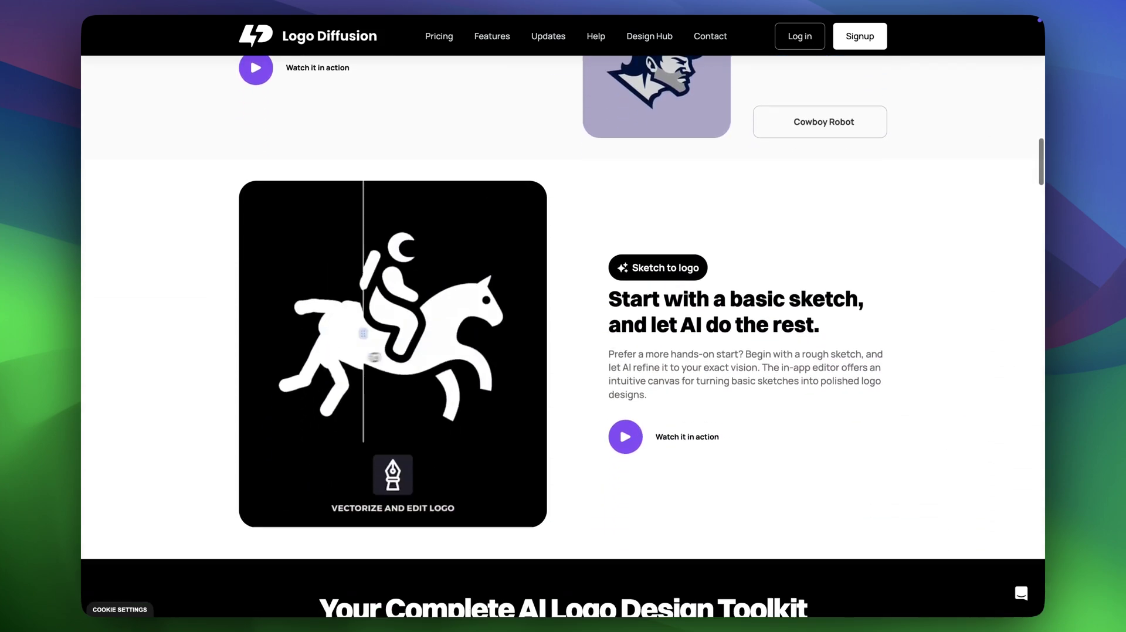
pyautogui.scroll(-10, 563, 328)
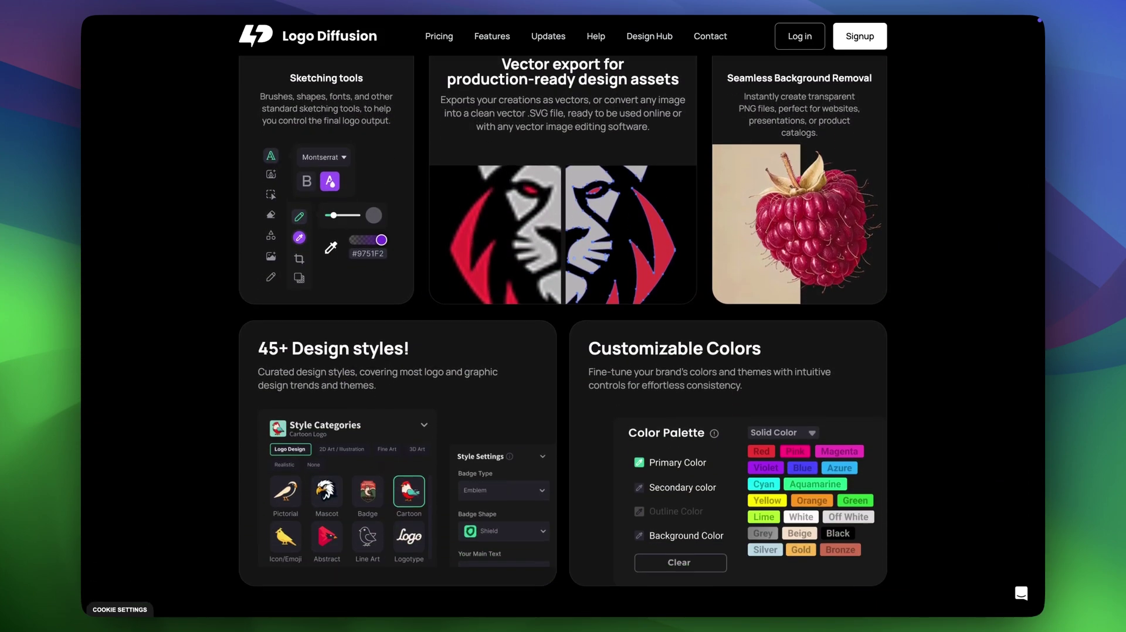
pyautogui.scroll(-10, 564, 329)
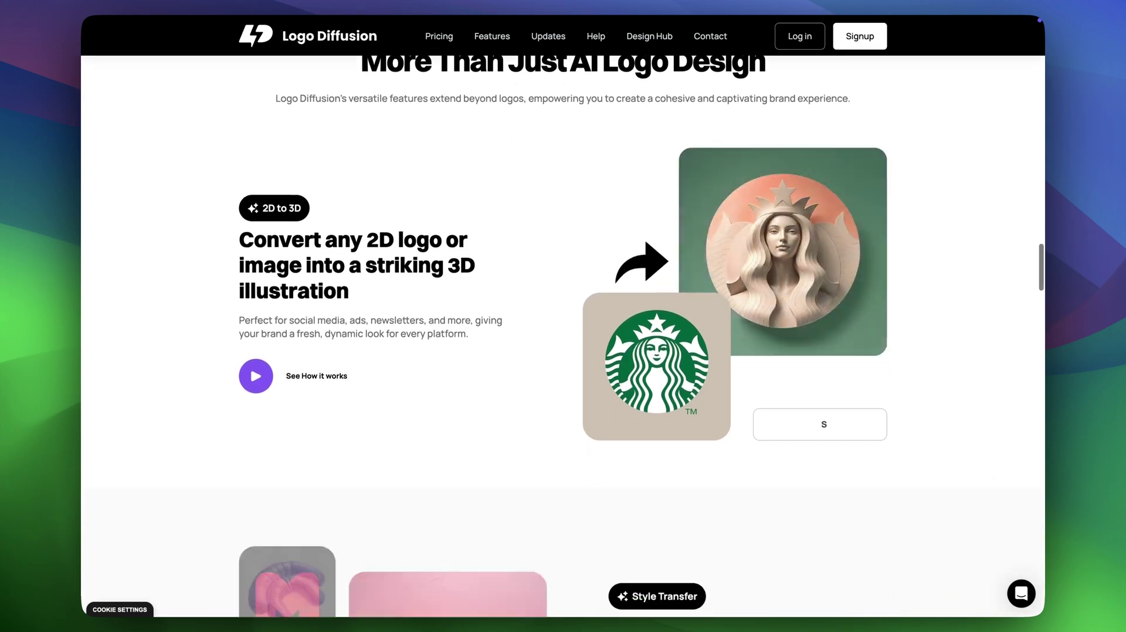
pyautogui.scroll(-3, 563, 328)
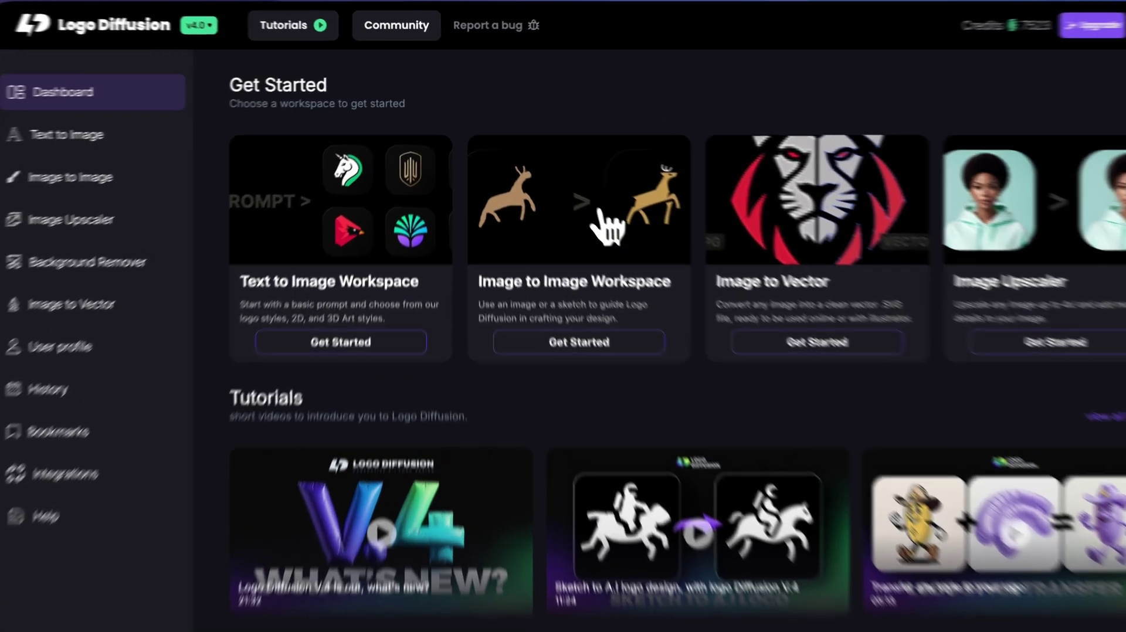
# Start a blank Image to Image sketch and pick orange #FF8A00 as the drawing colour
pyautogui.click(579, 195)
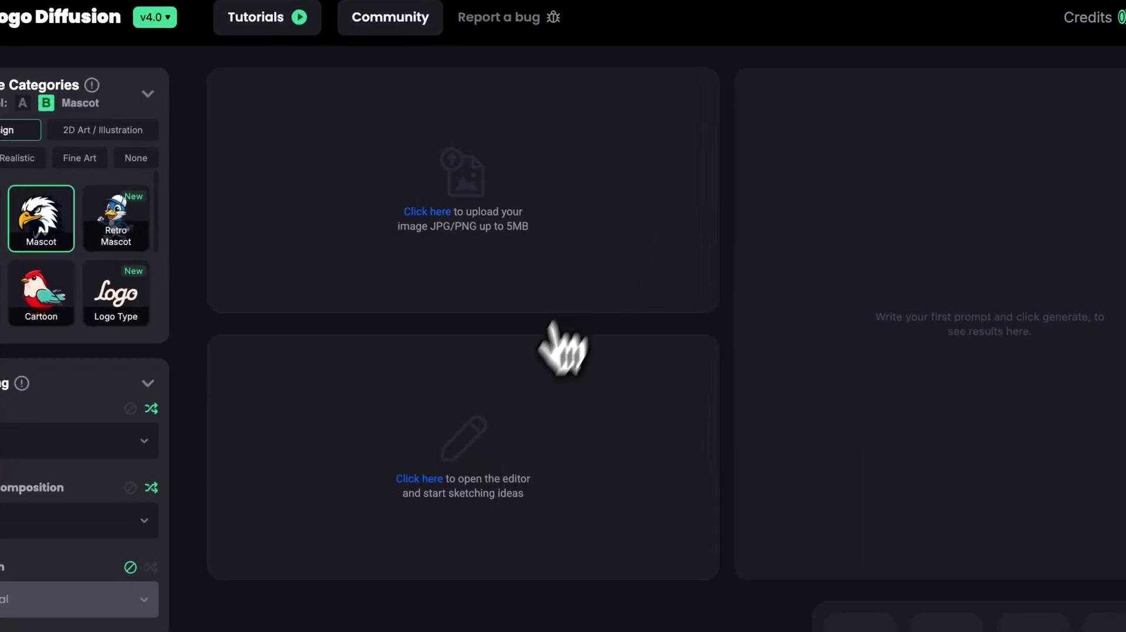
pyautogui.click(496, 441)
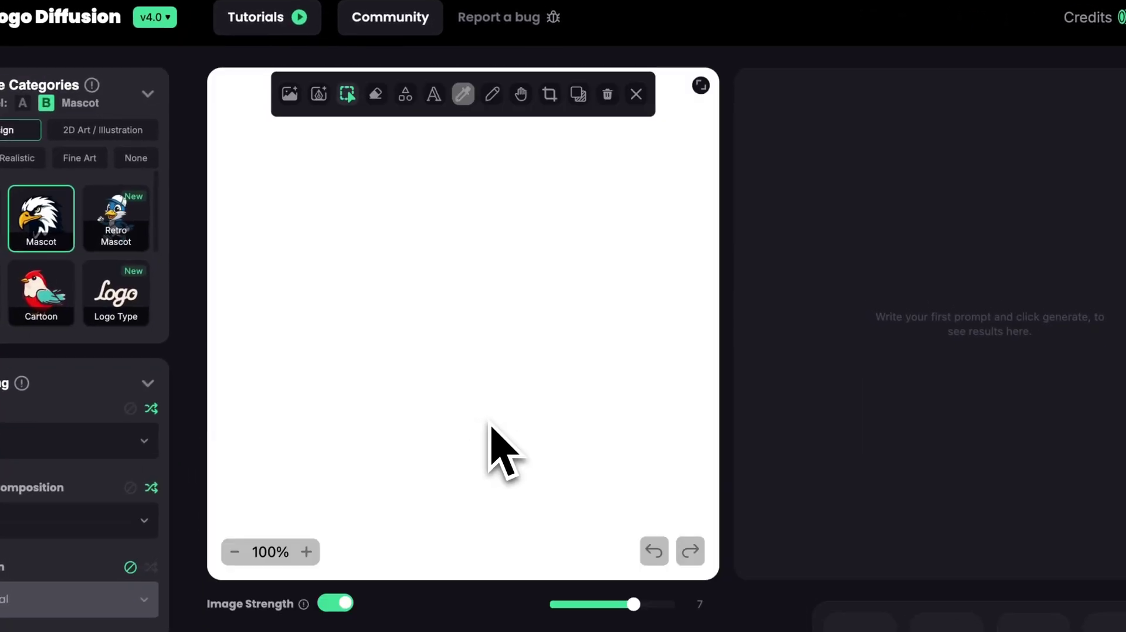
pyautogui.click(464, 96)
pyautogui.click(543, 282)
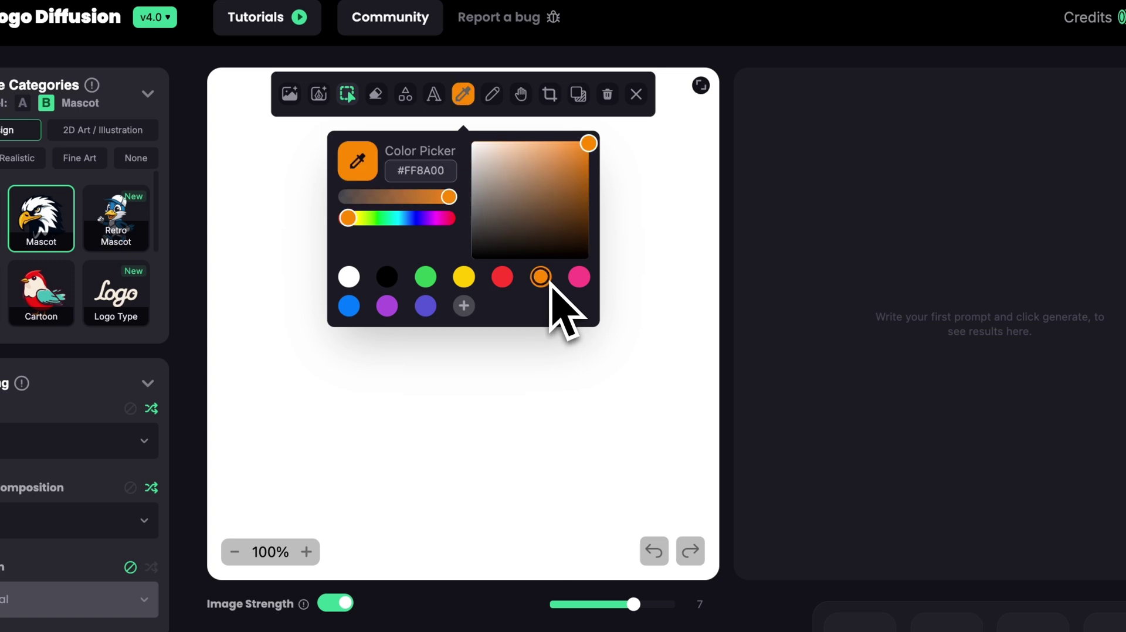
# With a smaller pen, draw the orange left and right ear patches and the nose
pyautogui.click(494, 96)
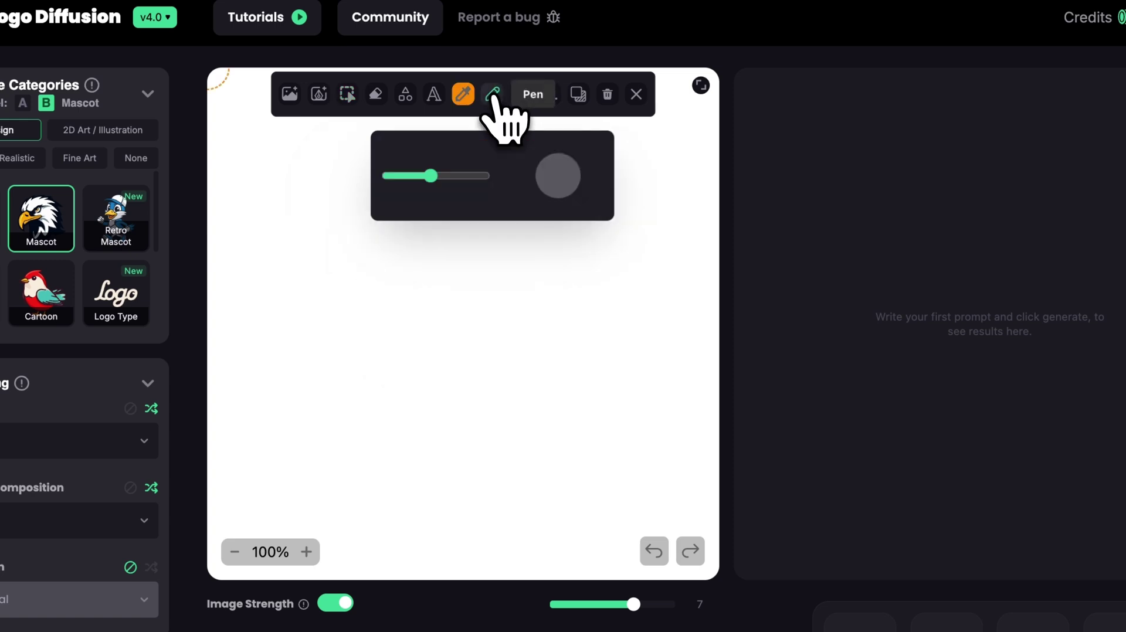
pyautogui.moveTo(432, 183); pyautogui.dragTo(416, 186)
pyautogui.moveTo(394, 279)
pyautogui.mouseDown()
pyautogui.moveTo(361, 363)
pyautogui.moveTo(391, 303)
pyautogui.mouseUp()
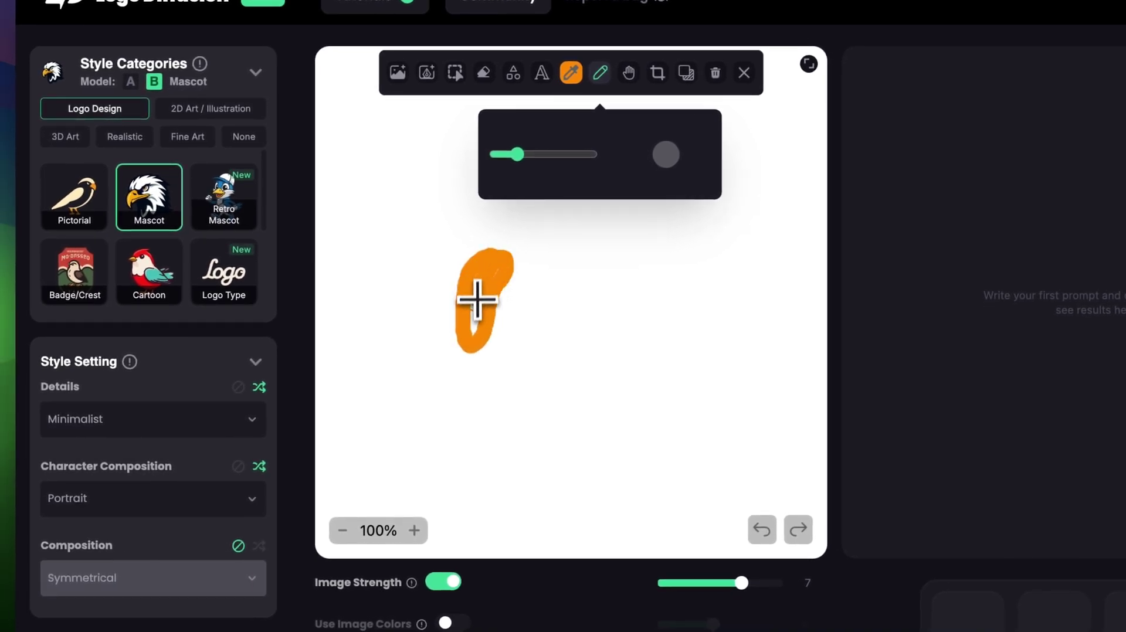
pyautogui.moveTo(476, 299); pyautogui.dragTo(487, 367)
pyautogui.moveTo(583, 250)
pyautogui.mouseDown()
pyautogui.moveTo(642, 326)
pyautogui.moveTo(624, 263)
pyautogui.mouseUp()
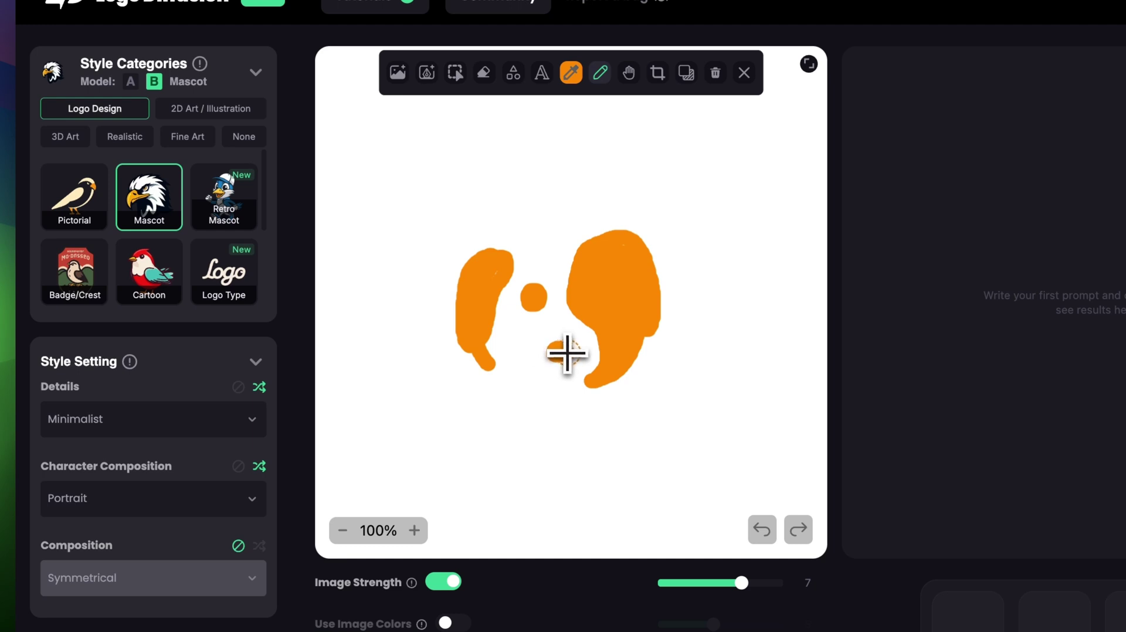
pyautogui.moveTo(562, 363); pyautogui.dragTo(594, 339)
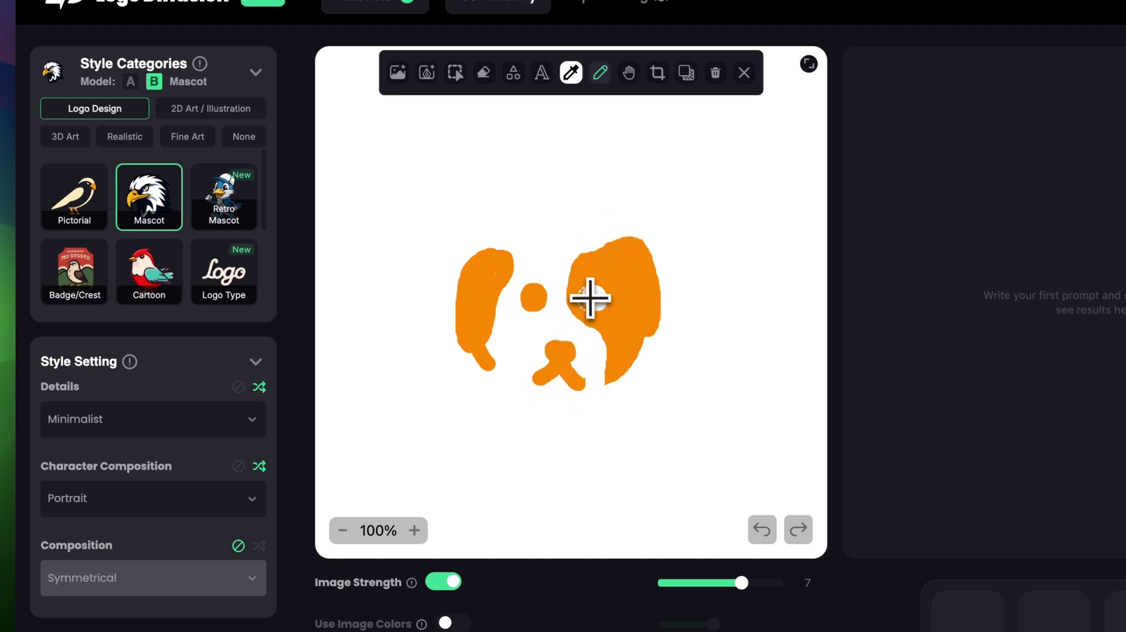
# Paint a white eye hole and trim the left patch's tail and nose in white
pyautogui.moveTo(590, 299); pyautogui.dragTo(595, 298)
pyautogui.moveTo(491, 359); pyautogui.dragTo(467, 363)
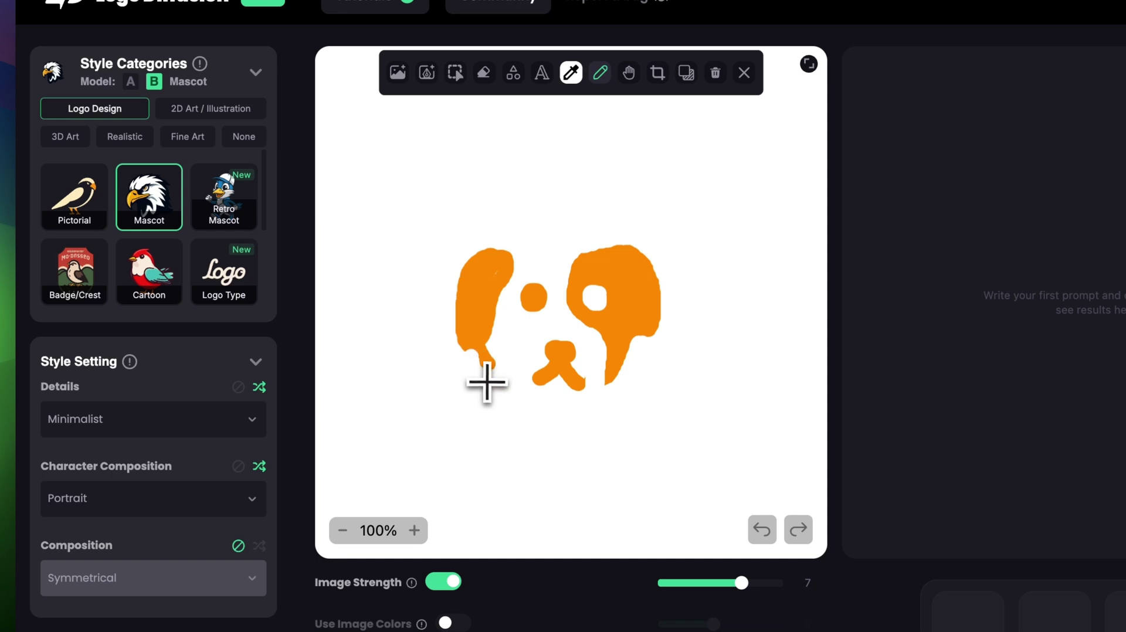
pyautogui.moveTo(482, 373); pyautogui.dragTo(537, 370)
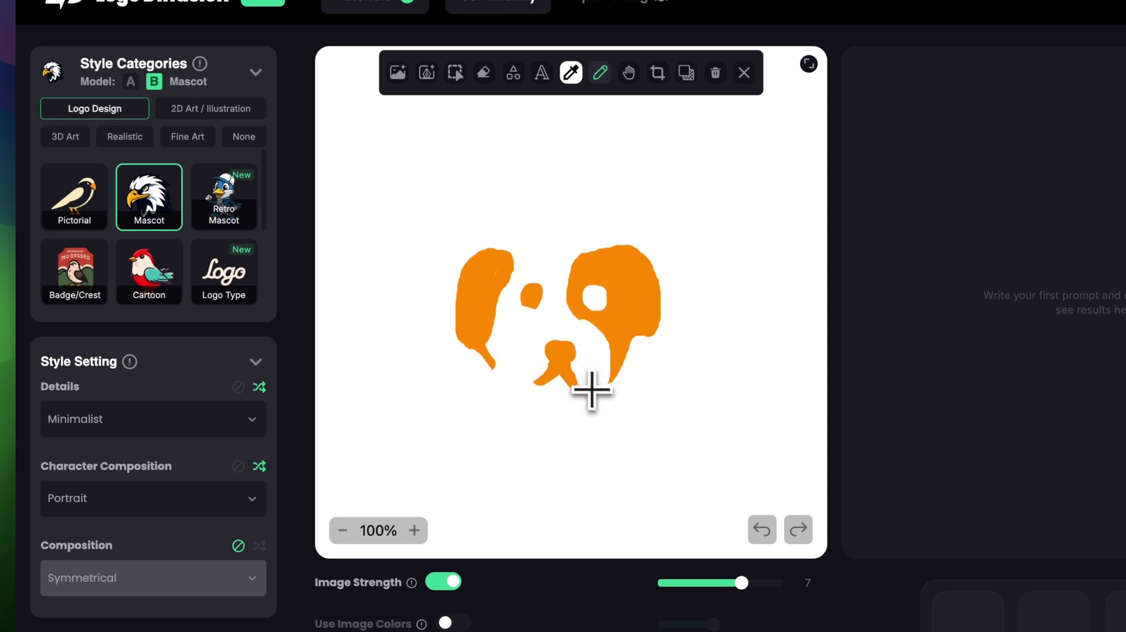
# Select the whole dog face and nudge it slightly up and left
pyautogui.press('v')
pyautogui.moveTo(387, 187)
pyautogui.mouseDown()
pyautogui.moveTo(666, 404)
pyautogui.moveTo(704, 420)
pyautogui.mouseUp()
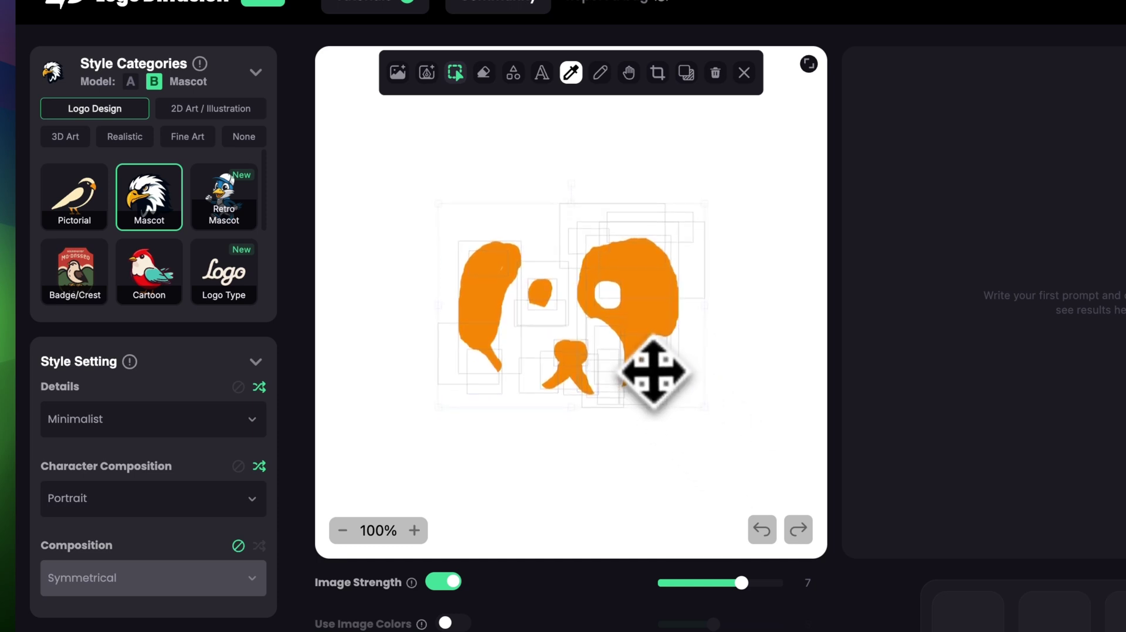
pyautogui.moveTo(654, 371); pyautogui.dragTo(651, 365)
pyautogui.click(553, 485)
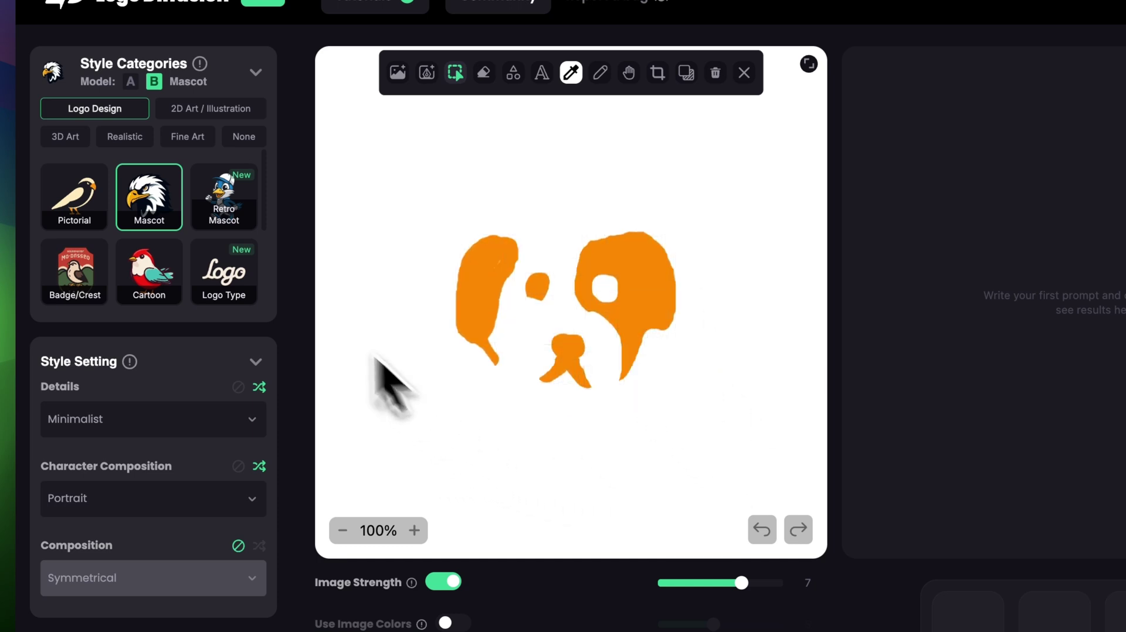
# Choose Pictorial with Organic structure, Portrait composition, Minimalist detail and Modern logo style
pyautogui.click(89, 228)
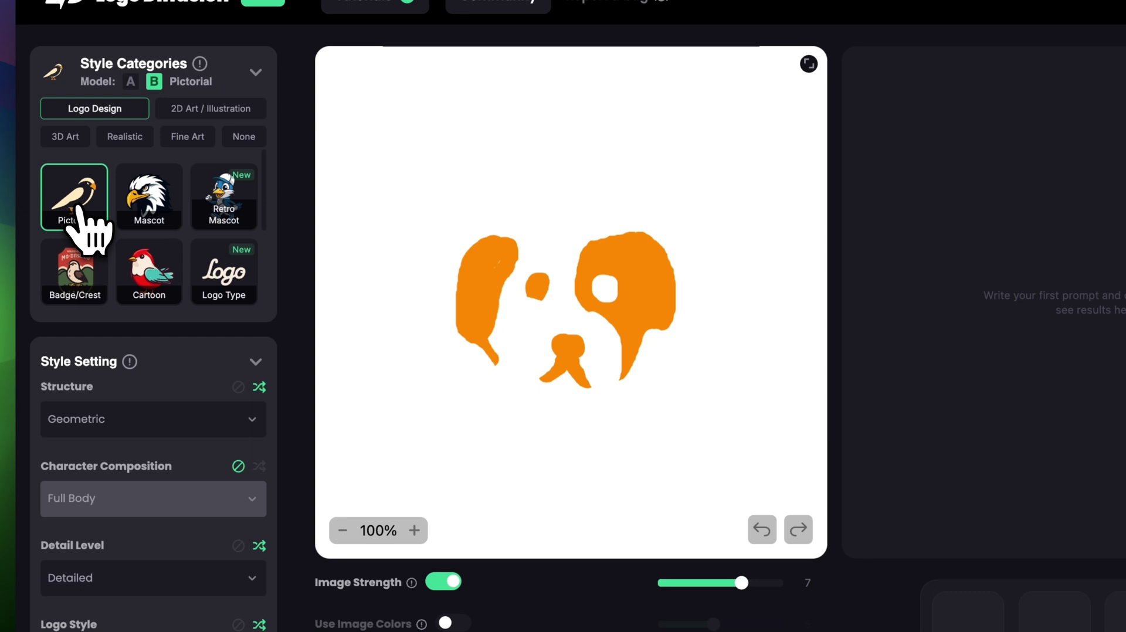
pyautogui.scroll(-3, 139, 302)
pyautogui.click(155, 235)
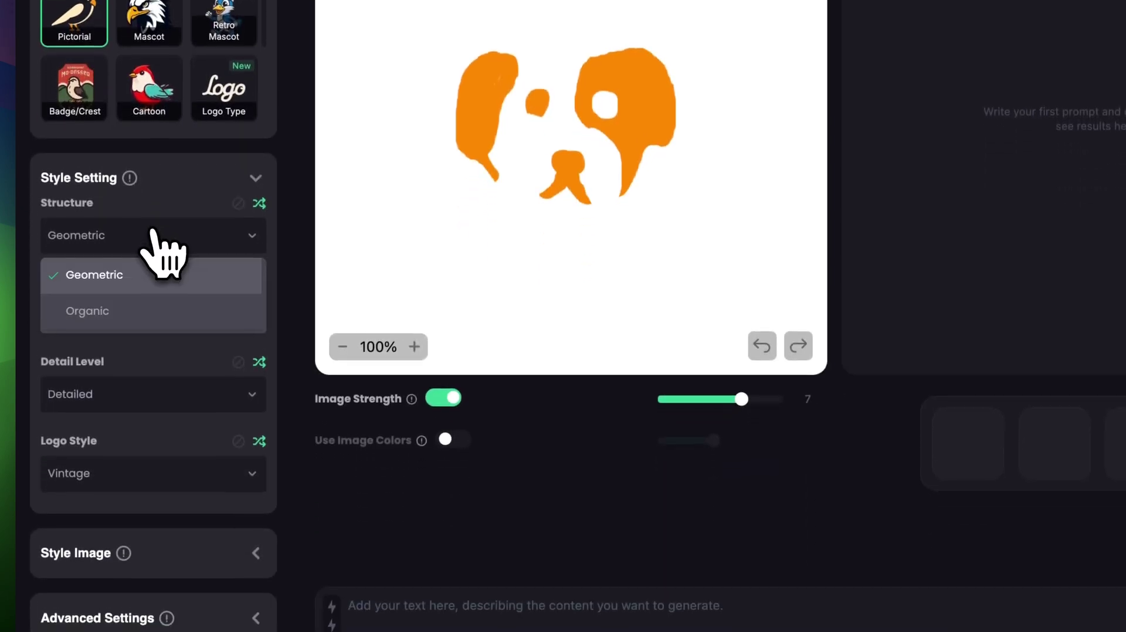
pyautogui.click(70, 306)
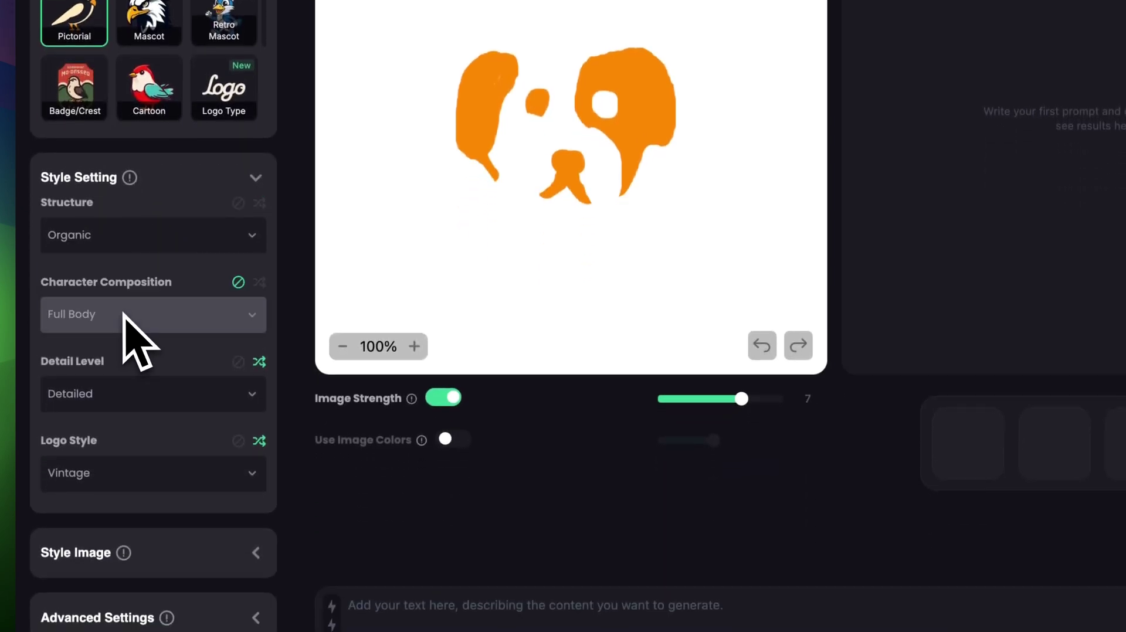
pyautogui.click(218, 320)
pyautogui.click(159, 378)
pyautogui.click(132, 399)
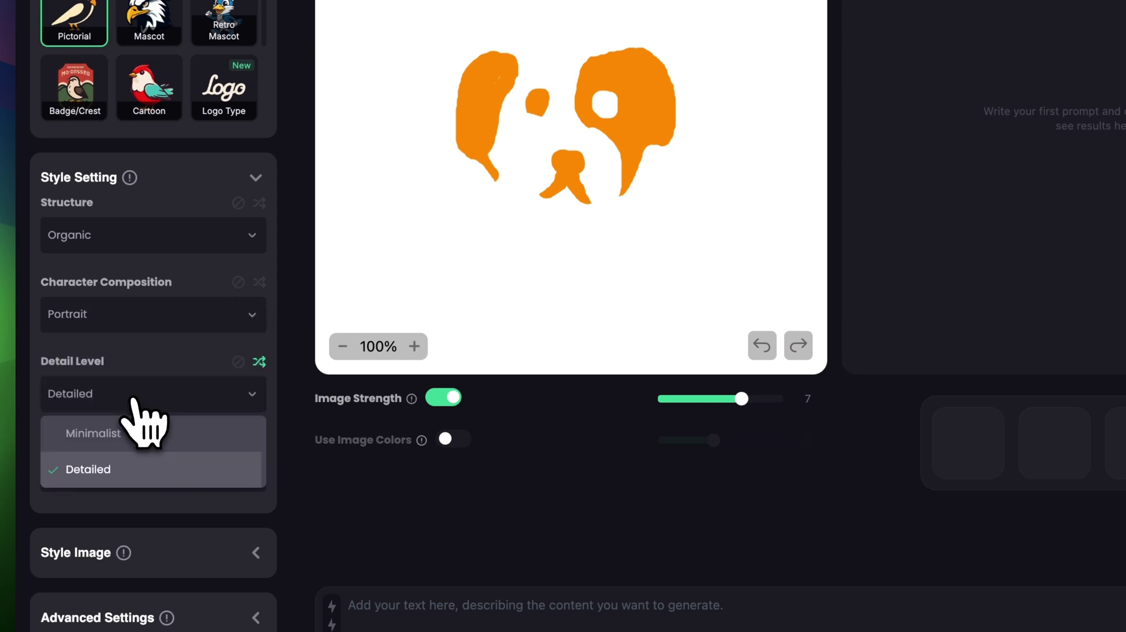
pyautogui.click(137, 432)
pyautogui.click(138, 469)
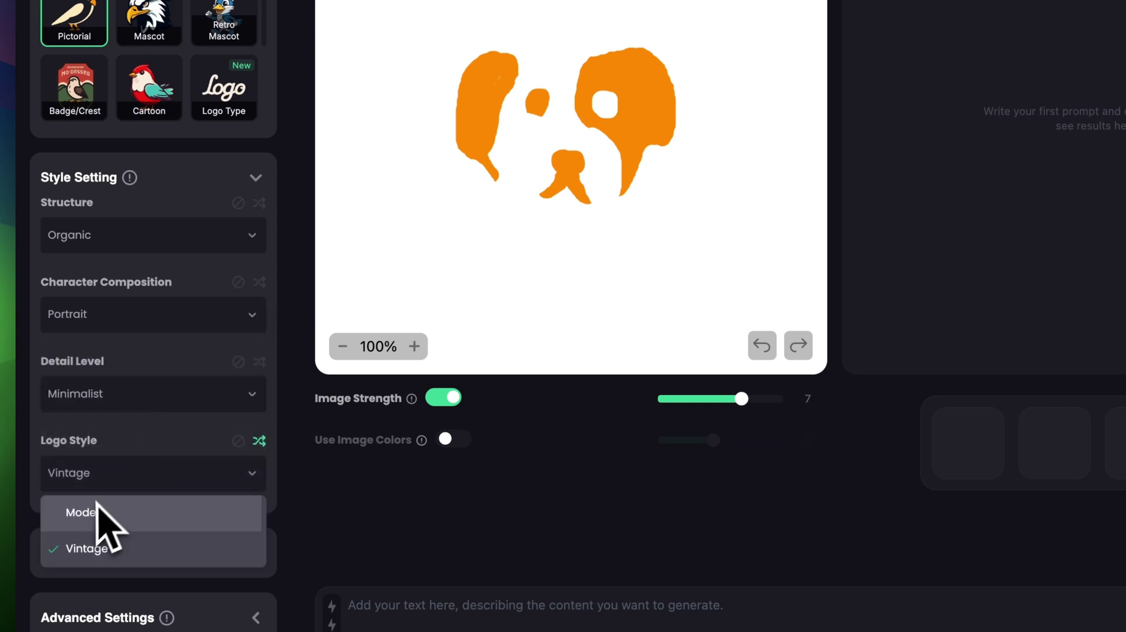
pyautogui.click(100, 512)
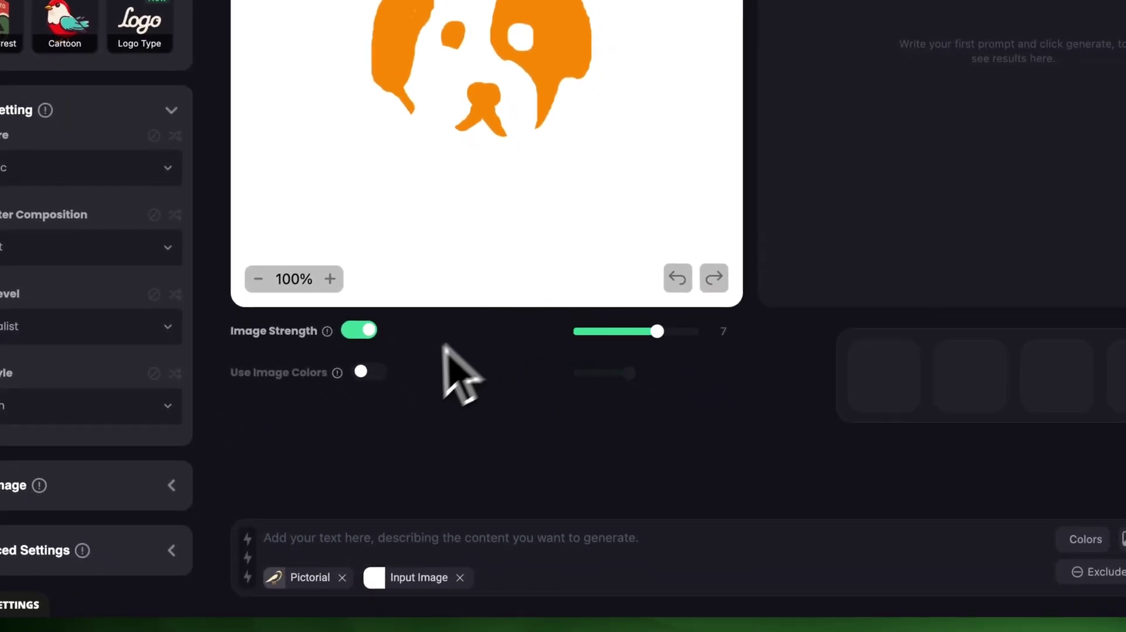
# Turn on Use Image Colors and generate with 'Minimalist one color logo of a cute dog face'
pyautogui.click(364, 374)
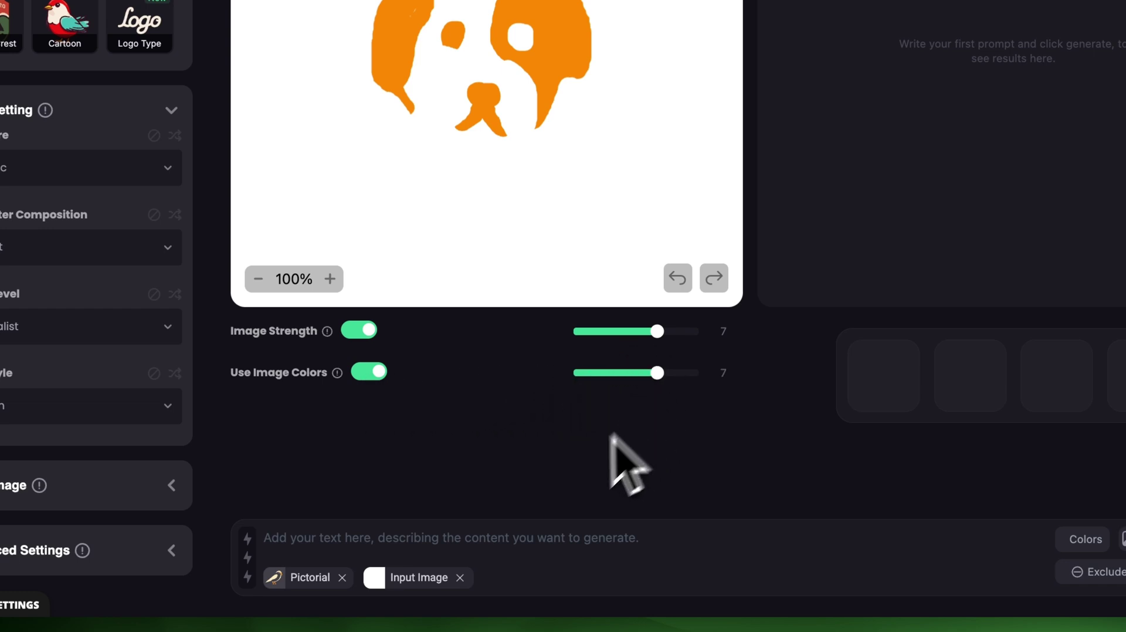
pyautogui.click(531, 536)
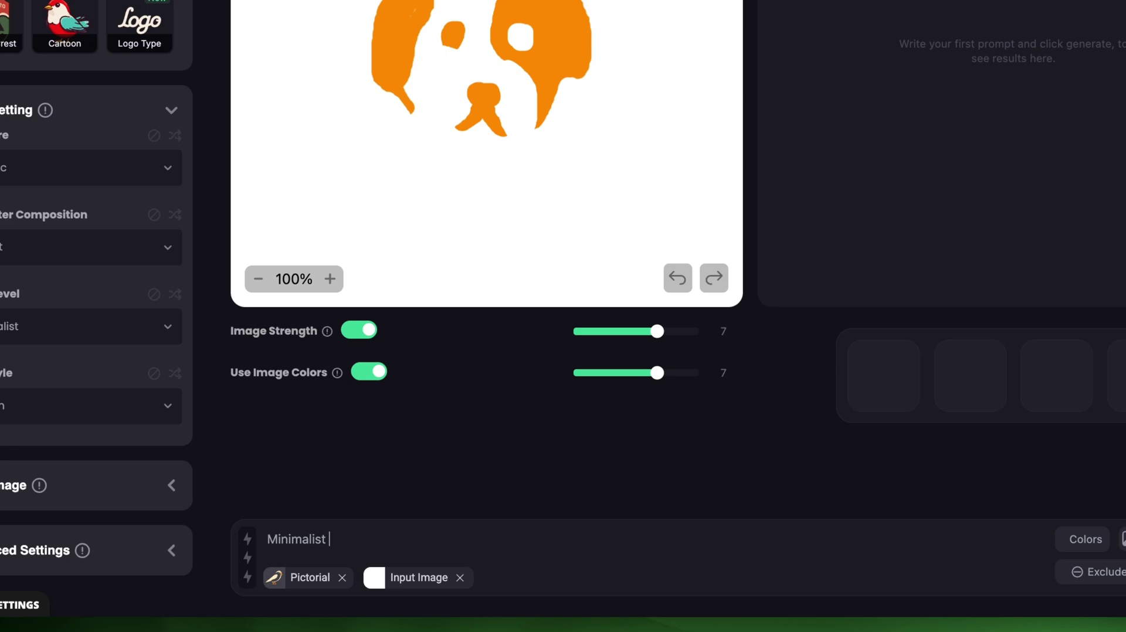
pyautogui.write('Minimalist one color logo of a cute dog ')
pyautogui.write('face')
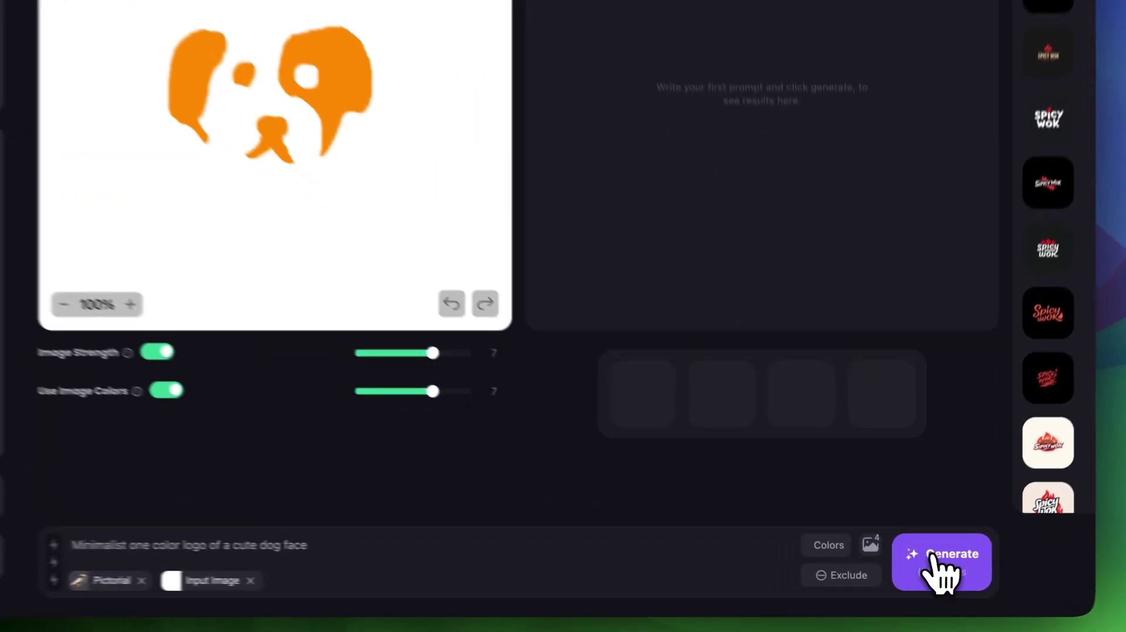
pyautogui.click(934, 573)
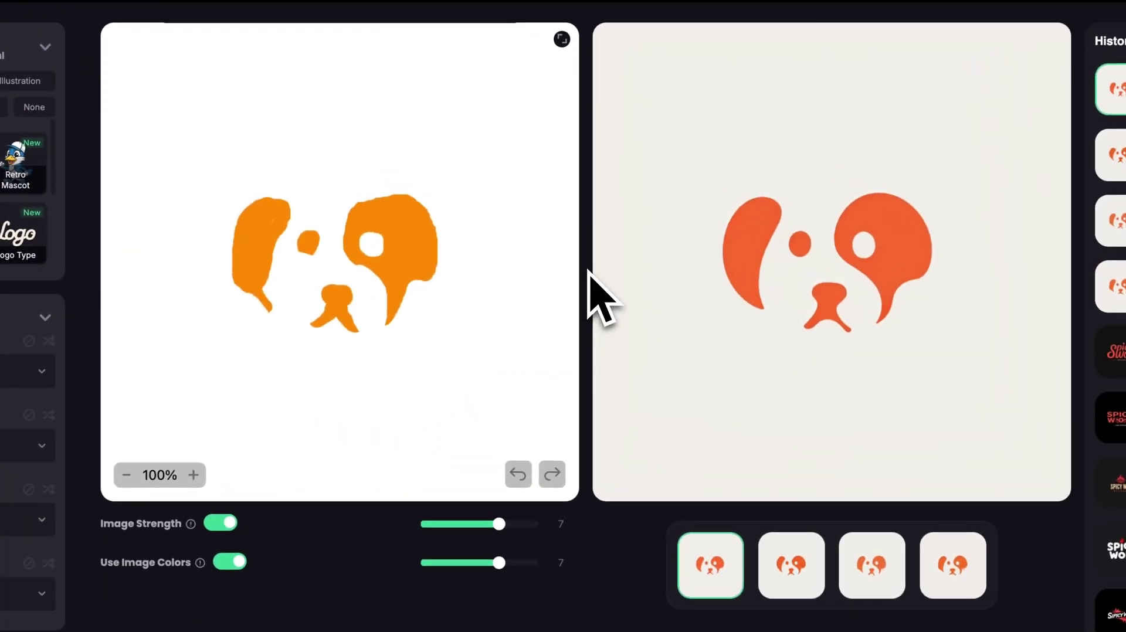
# Compare the four dog-face variants one by one, finishing on the second
pyautogui.click(808, 577)
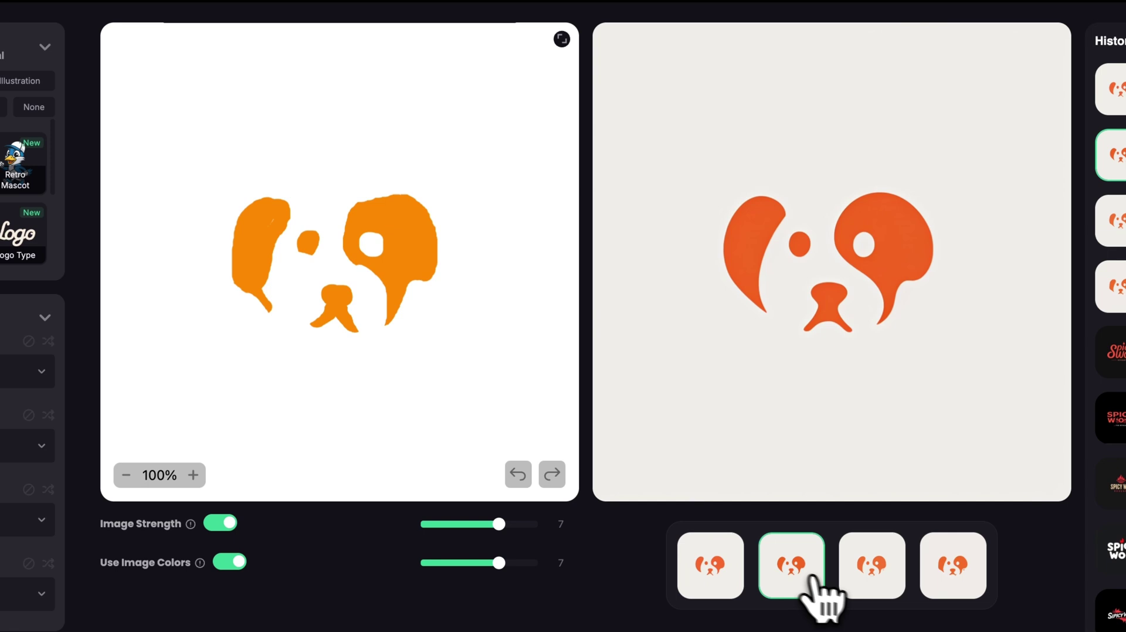
pyautogui.click(871, 576)
pyautogui.click(965, 576)
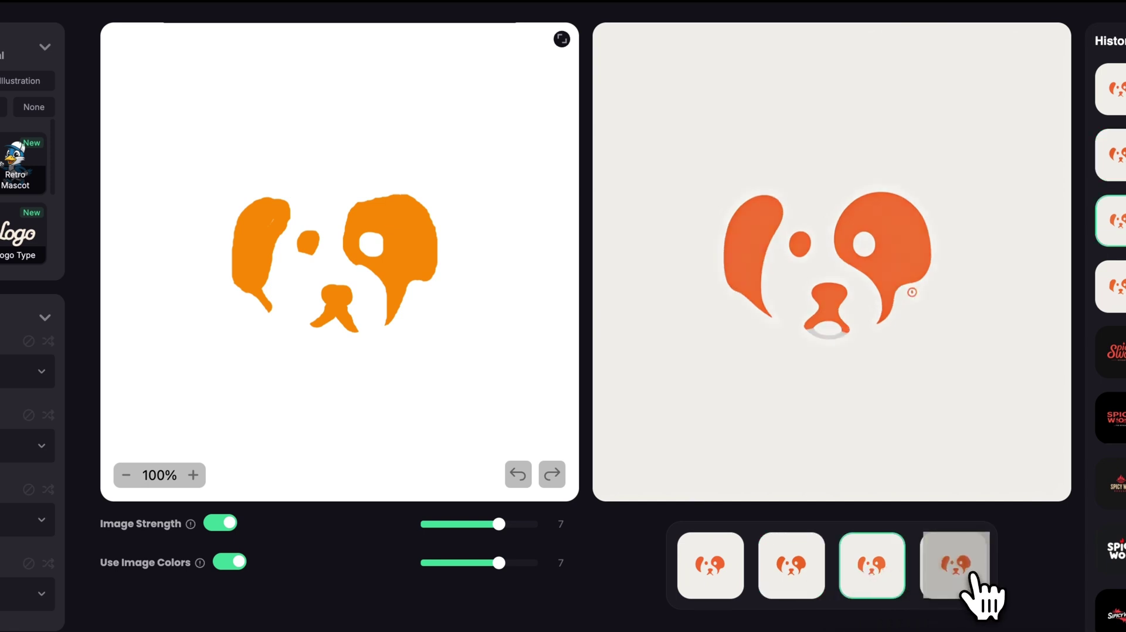
pyautogui.click(791, 575)
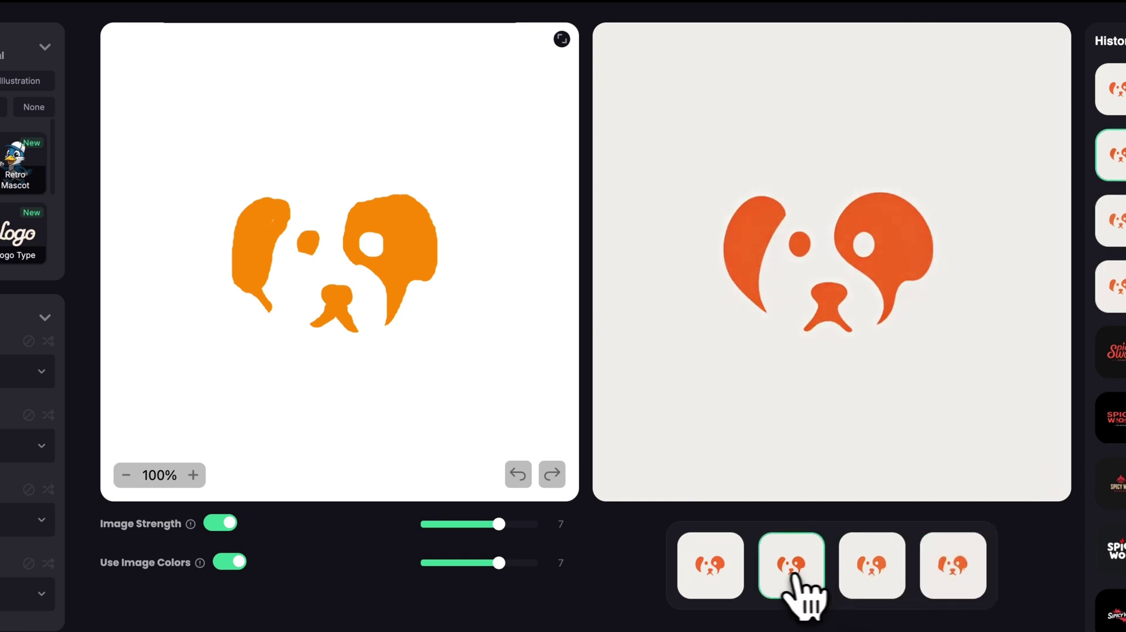
pyautogui.click(701, 568)
pyautogui.click(790, 572)
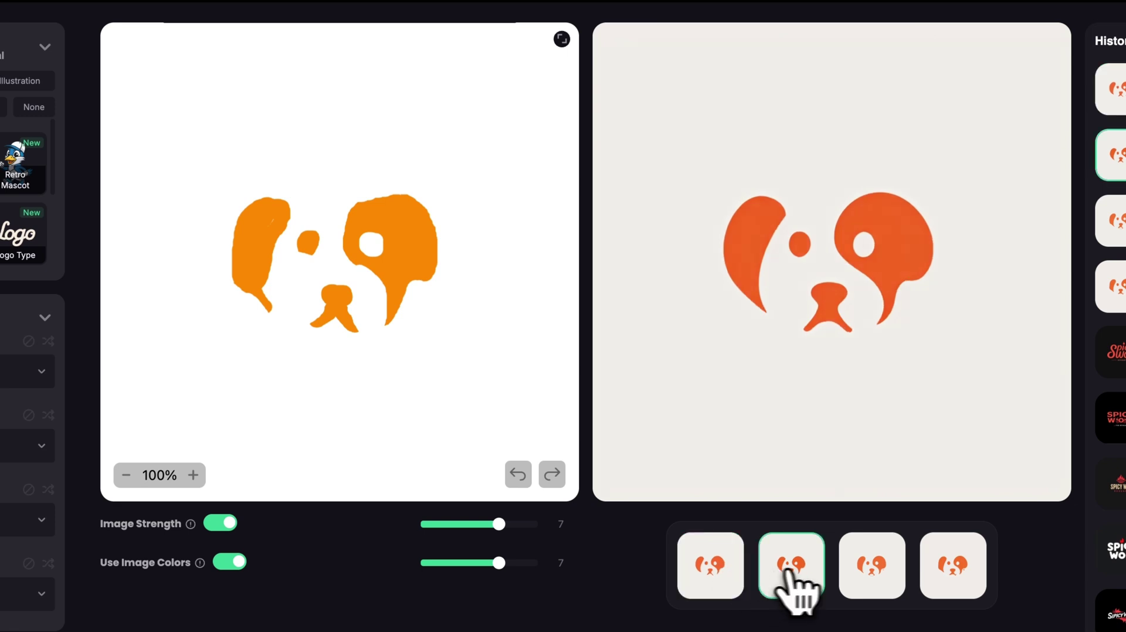
pyautogui.moveTo(909, 422)
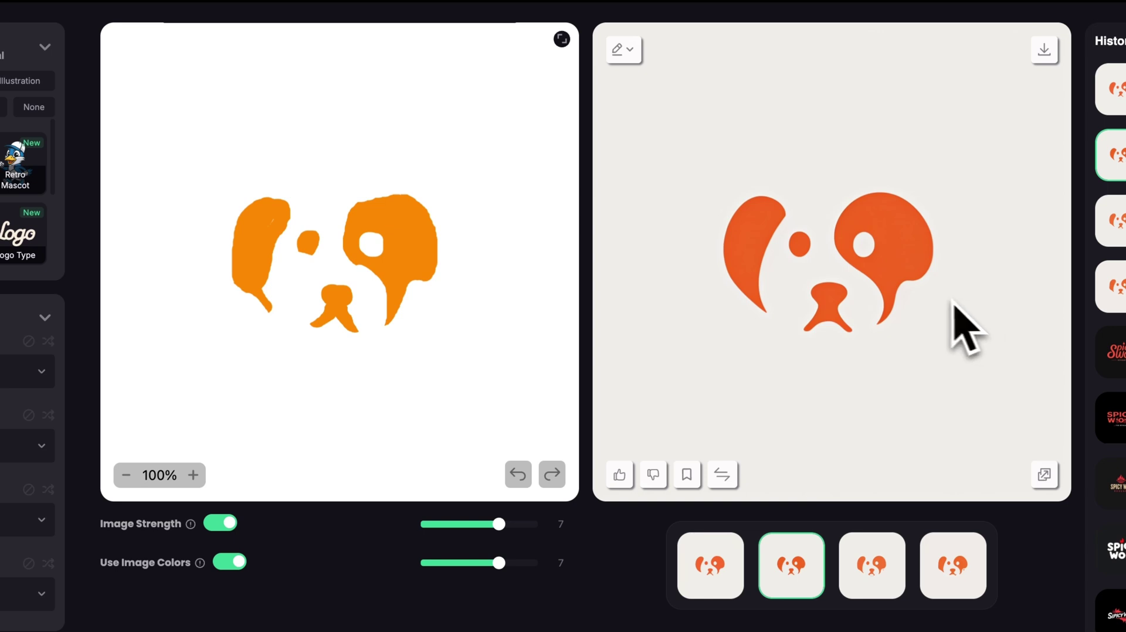
pyautogui.click(950, 572)
pyautogui.click(867, 578)
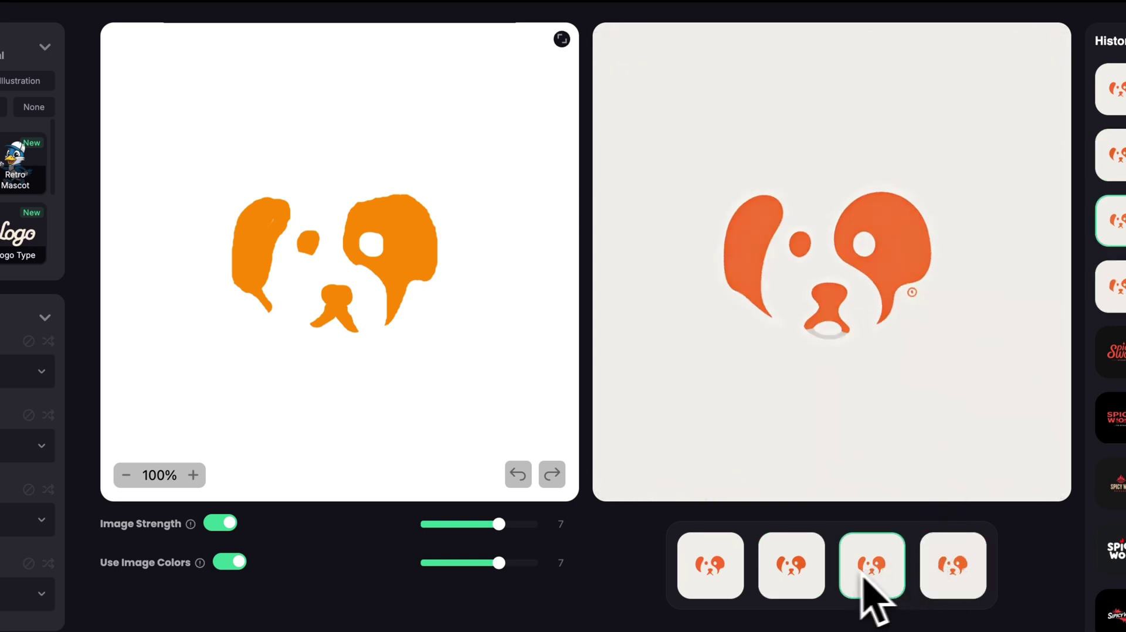
pyautogui.click(733, 560)
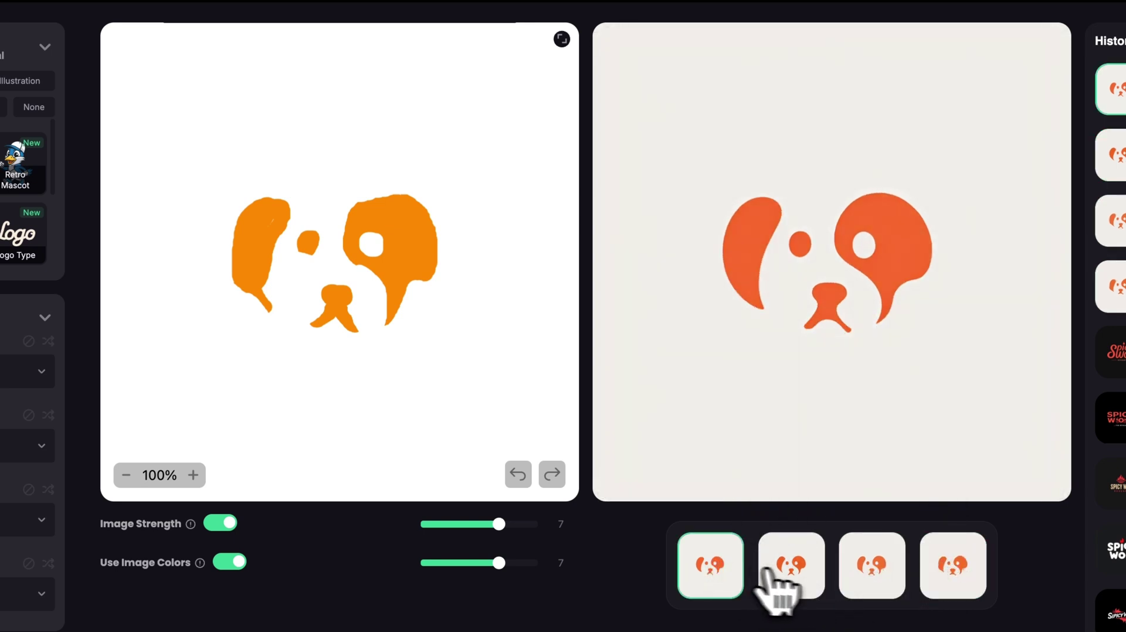
pyautogui.click(794, 572)
pyautogui.moveTo(809, 454)
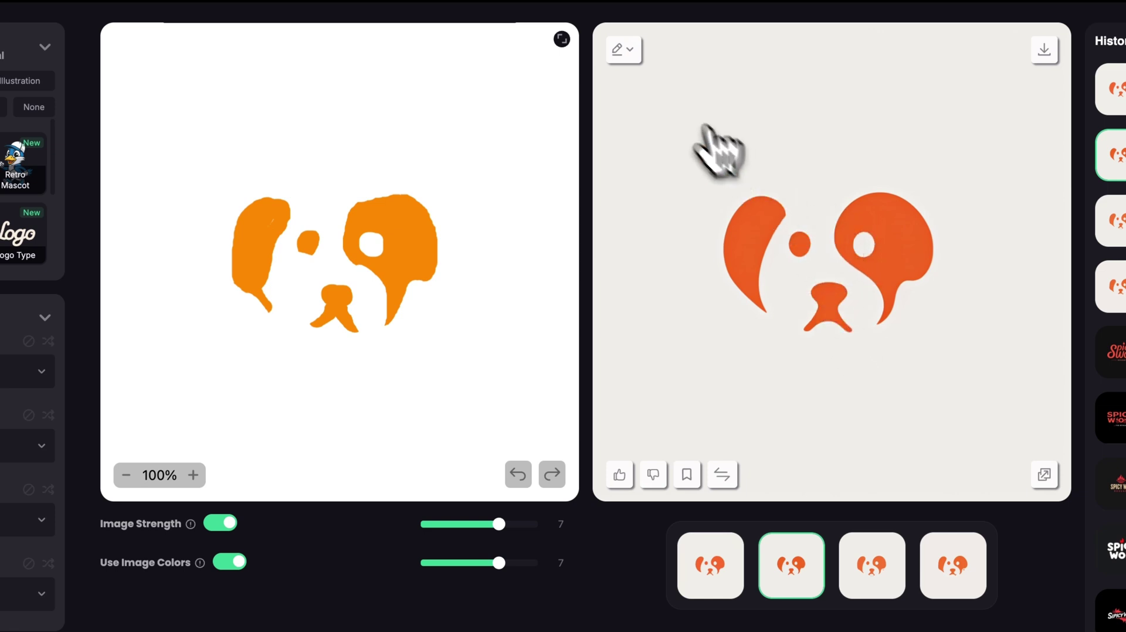
# Use the generated dog as the input image and pick blue as the drawing colour
pyautogui.click(621, 50)
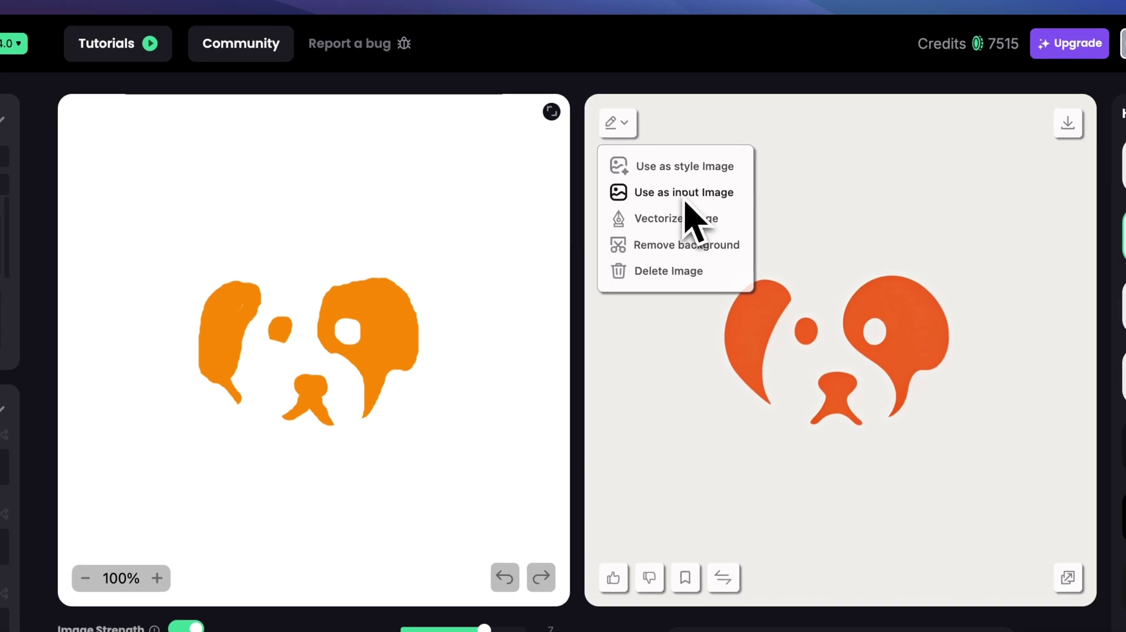
pyautogui.click(674, 192)
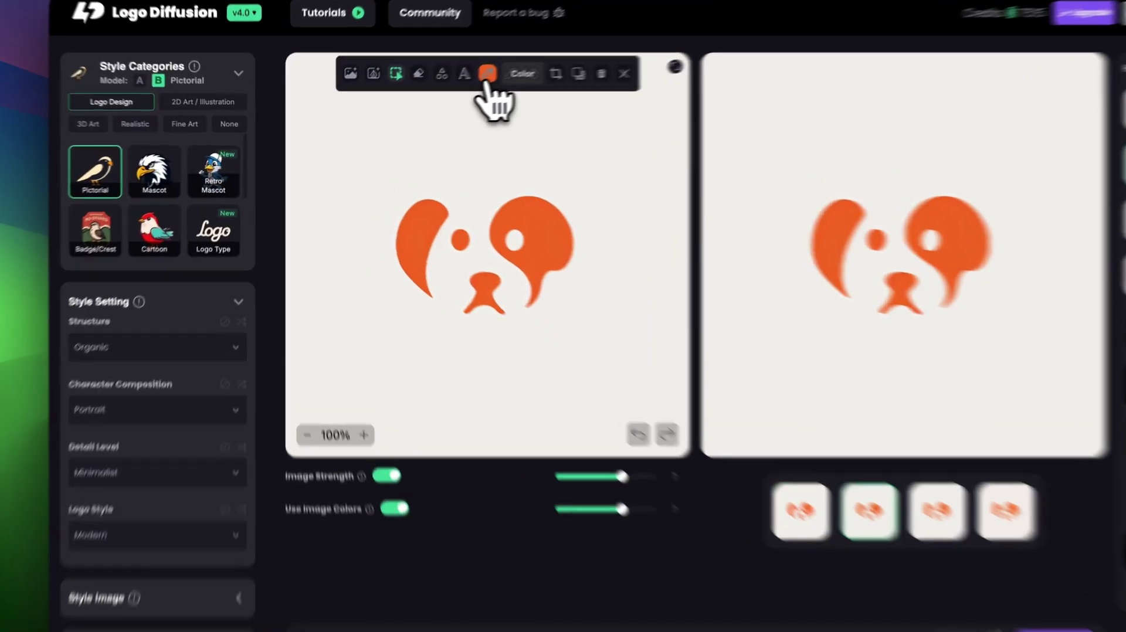
pyautogui.click(316, 120)
pyautogui.moveTo(426, 176); pyautogui.dragTo(491, 176)
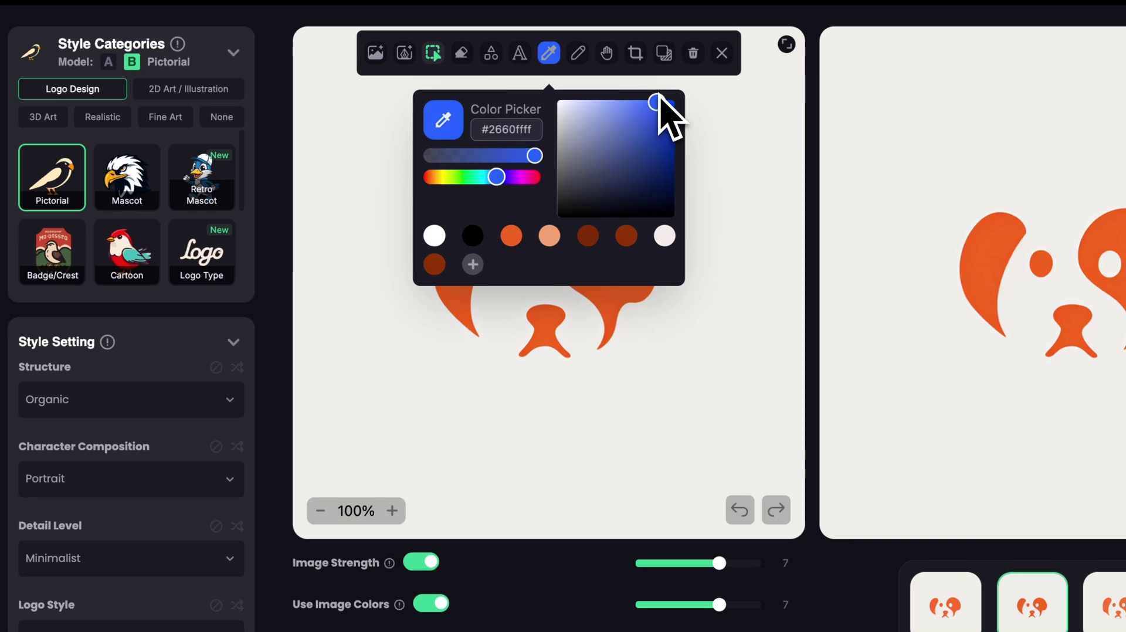
# Draw a small blue bow tie under the chin and delete 'one color' from the prompt
pyautogui.click(579, 54)
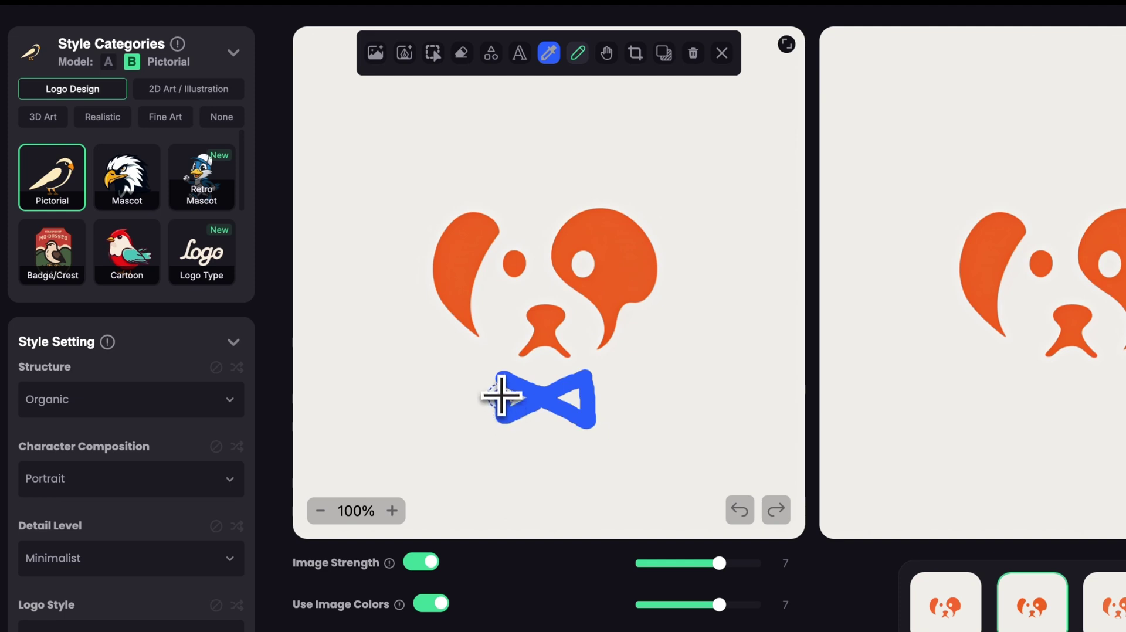
pyautogui.click(556, 382)
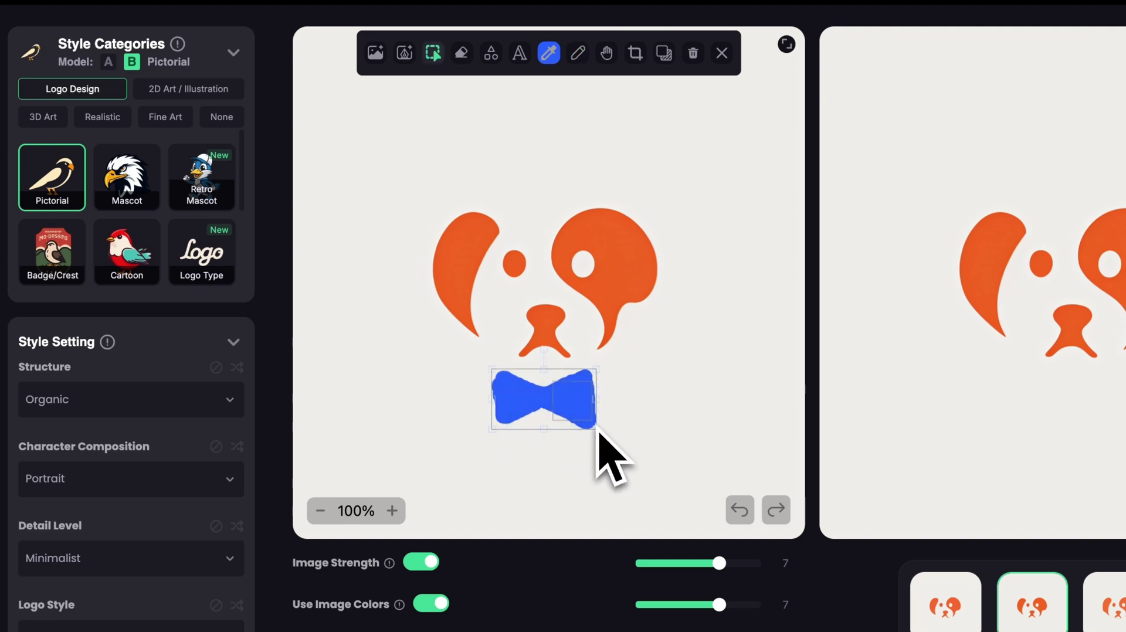
pyautogui.moveTo(596, 429); pyautogui.dragTo(563, 405)
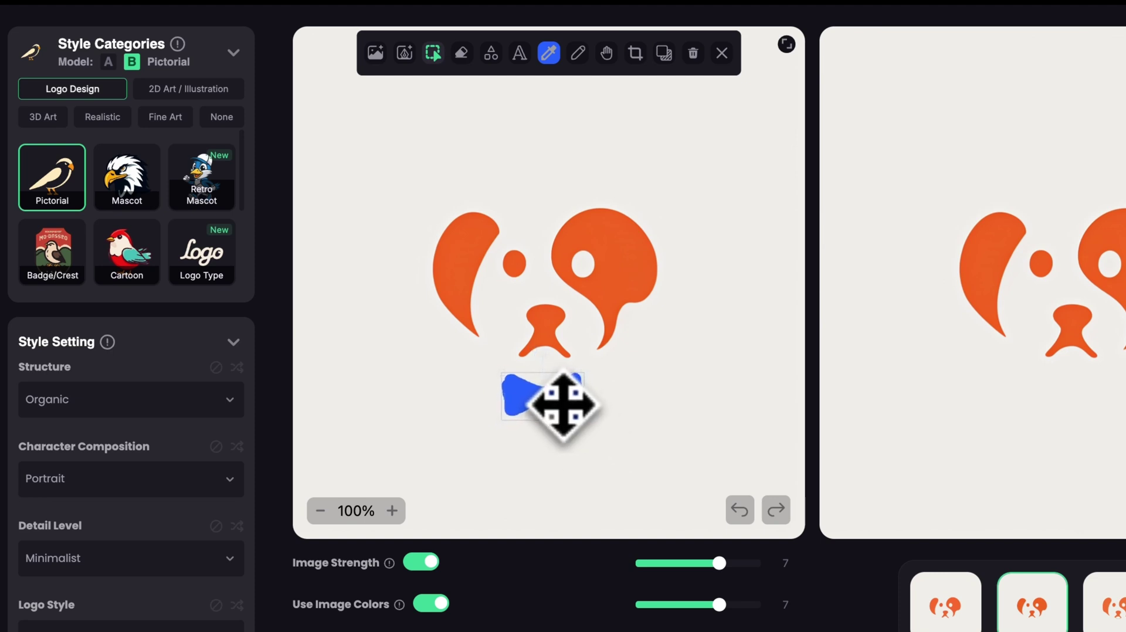
pyautogui.click(420, 612)
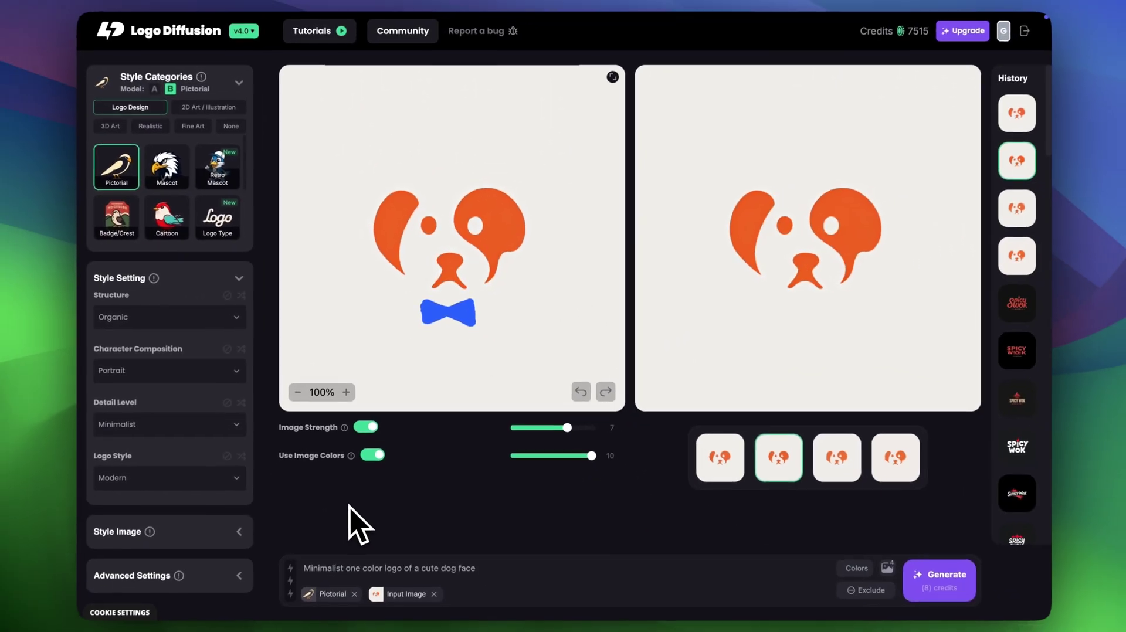
pyautogui.moveTo(376, 598); pyautogui.dragTo(334, 597)
pyautogui.press('BackSpace')
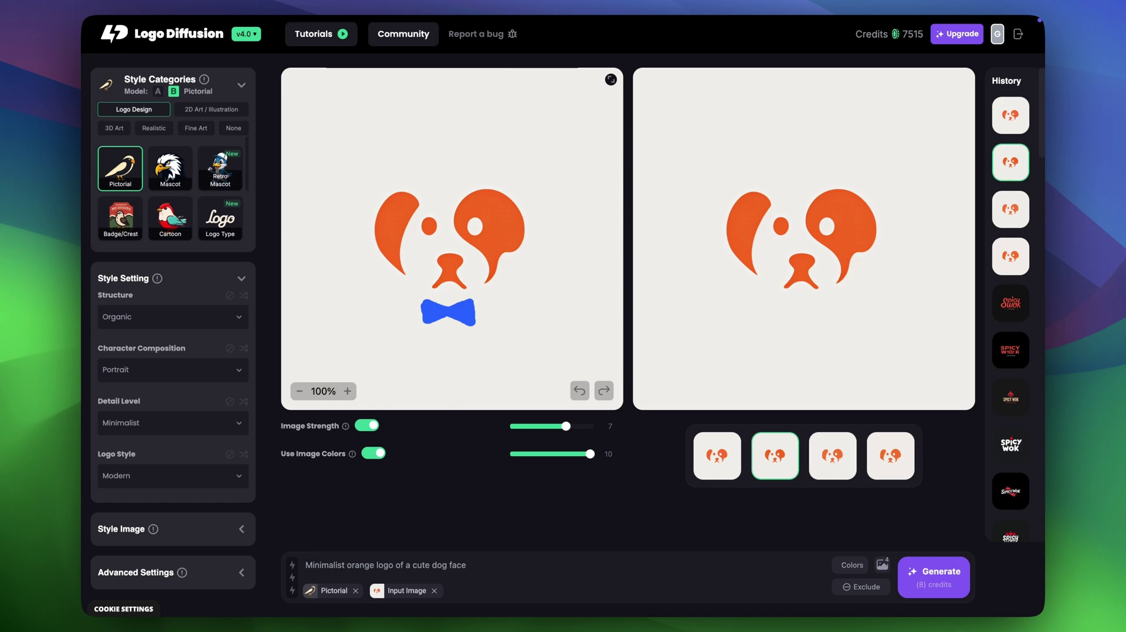
# Add 'and a blue bow tie' to the prompt and generate new logos
pyautogui.click(469, 566)
pyautogui.write('and a blue bow tie')
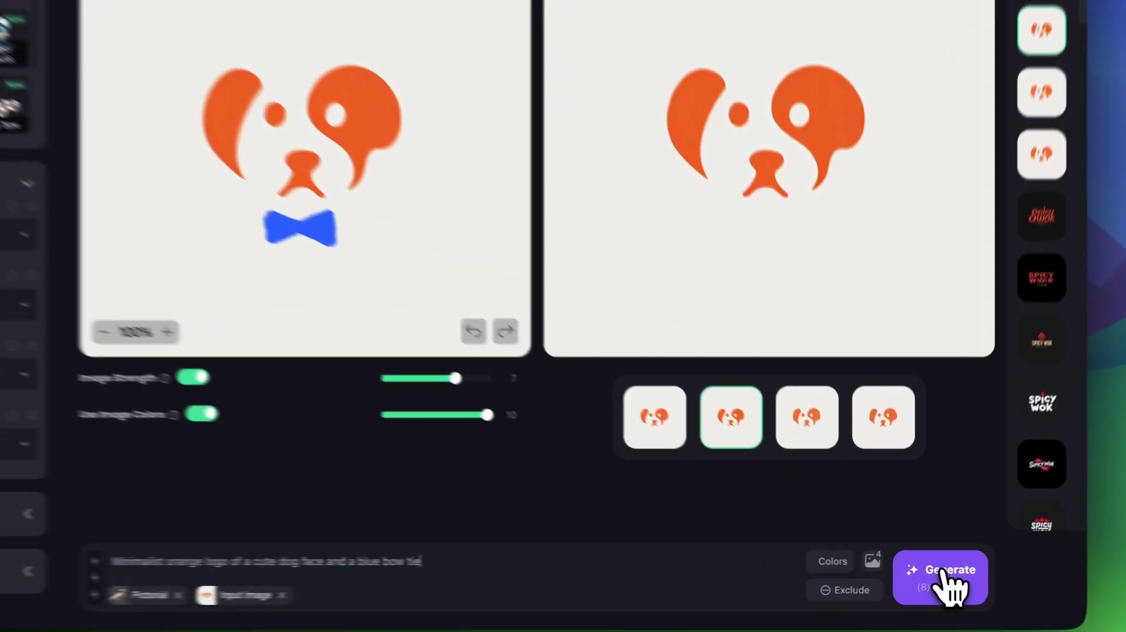
pyautogui.click(937, 574)
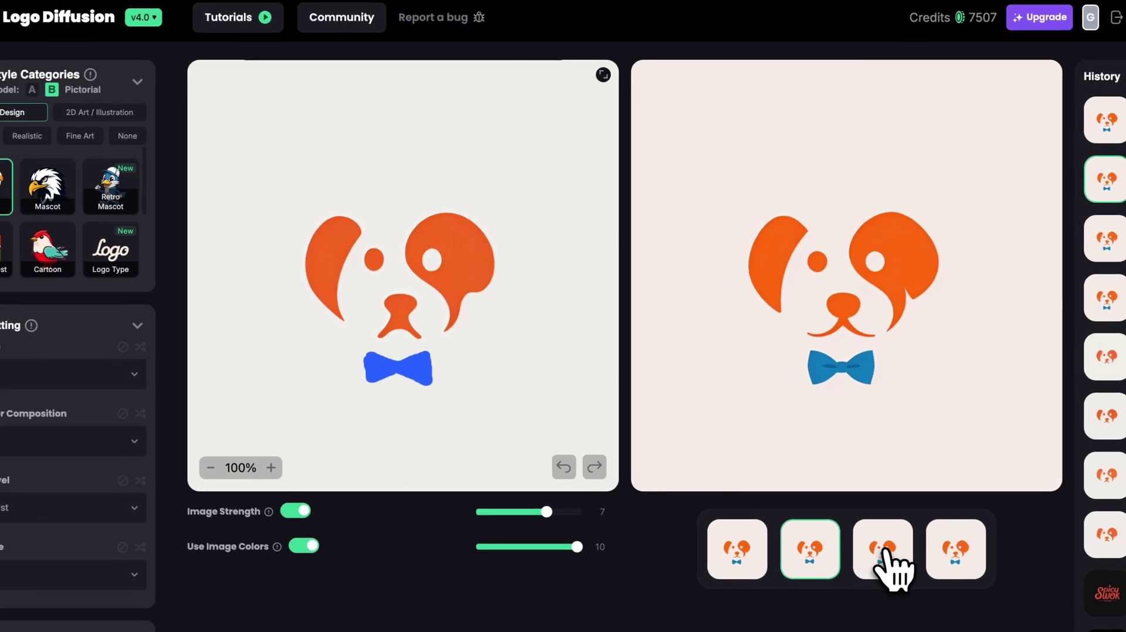
# Compare the four bow-tie dog variants, ending on the fourth
pyautogui.click(835, 459)
pyautogui.click(956, 553)
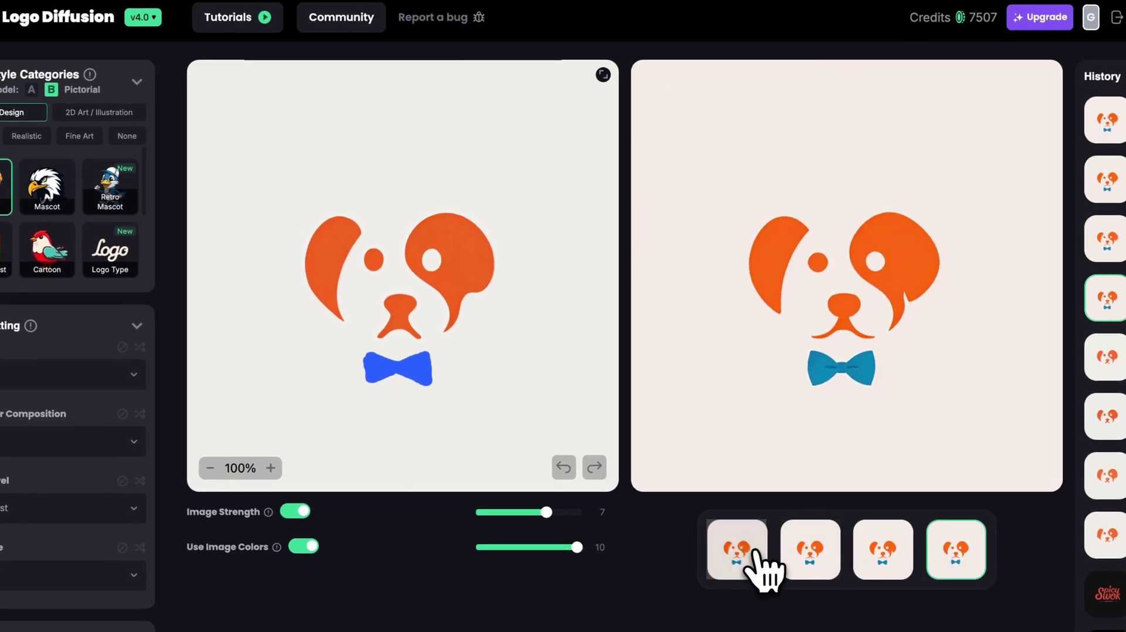
pyautogui.click(751, 553)
pyautogui.click(818, 557)
pyautogui.click(890, 563)
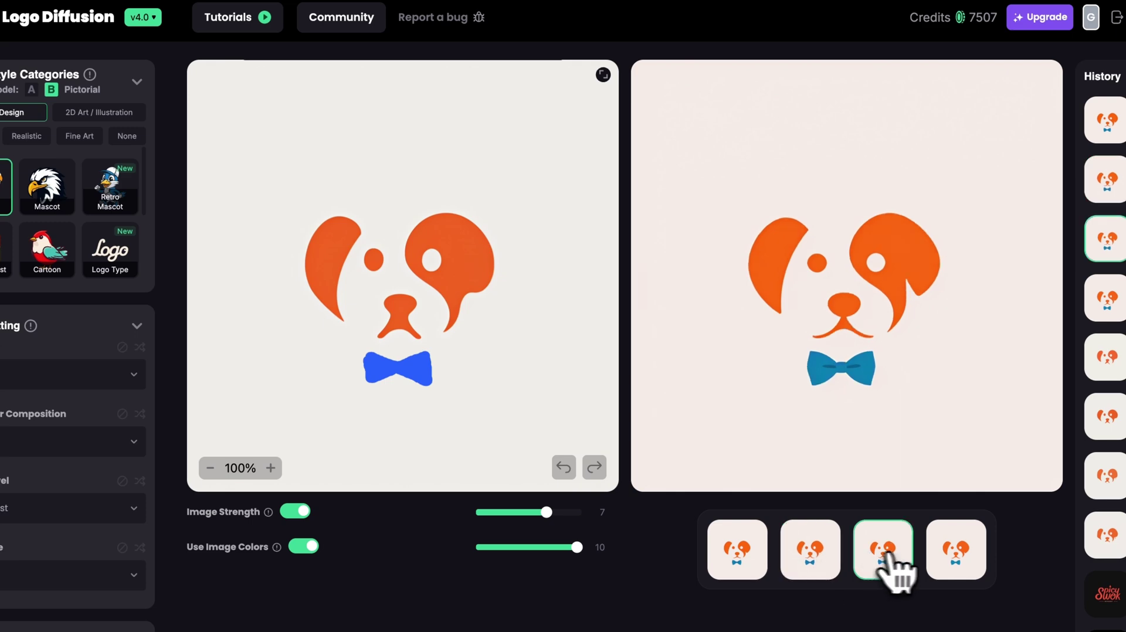
pyautogui.click(957, 564)
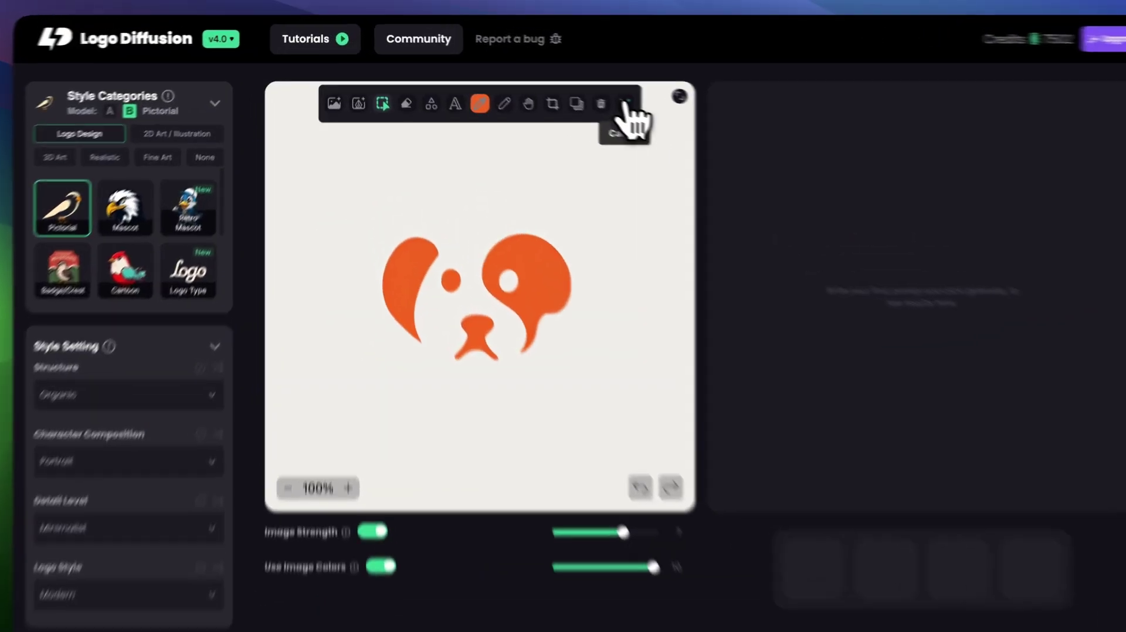
# Switch to the Mascot style with the prompt 'A rugby team logo featuring a grizzly bear'
pyautogui.click(567, 86)
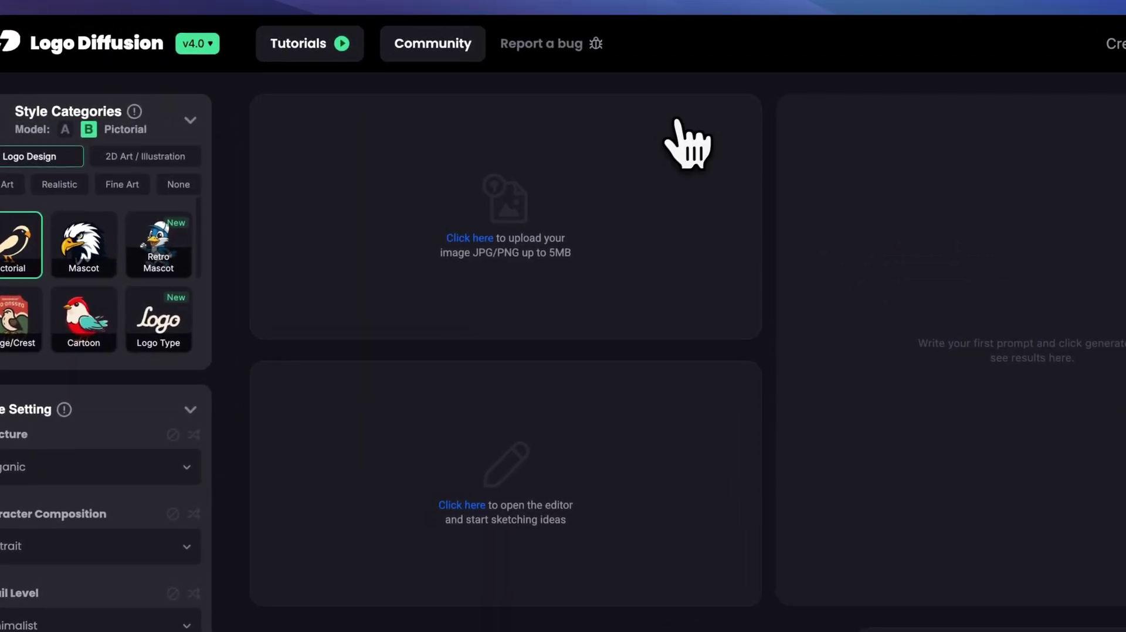
pyautogui.click(89, 253)
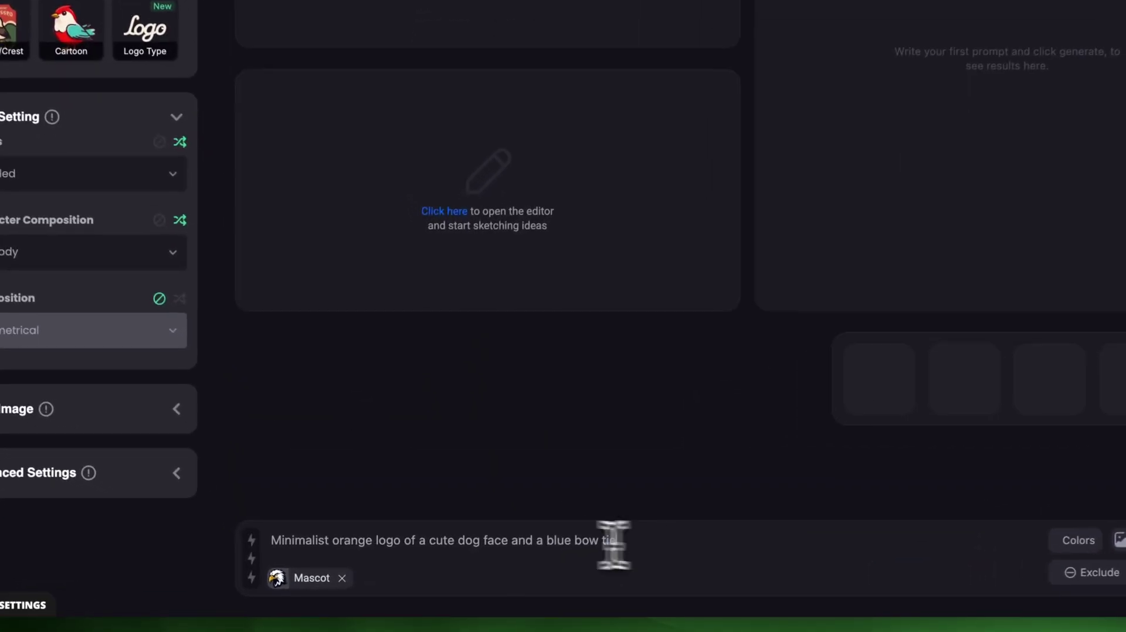
pyautogui.moveTo(533, 567); pyautogui.dragTo(297, 569)
pyautogui.write('A rugby team logo featuring')
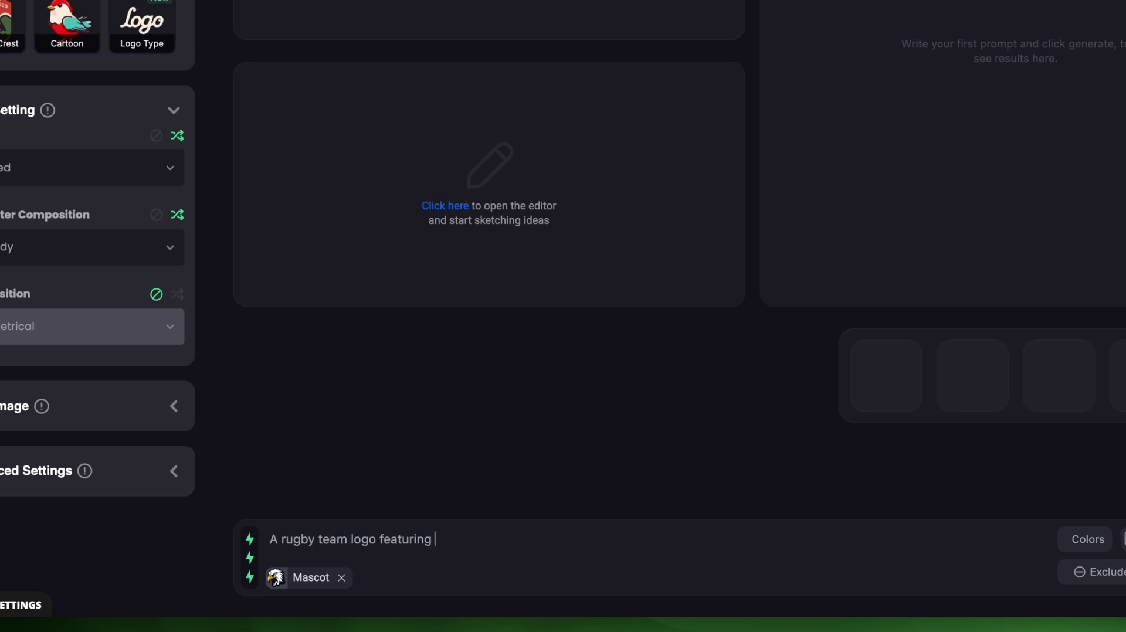
pyautogui.write('bear')
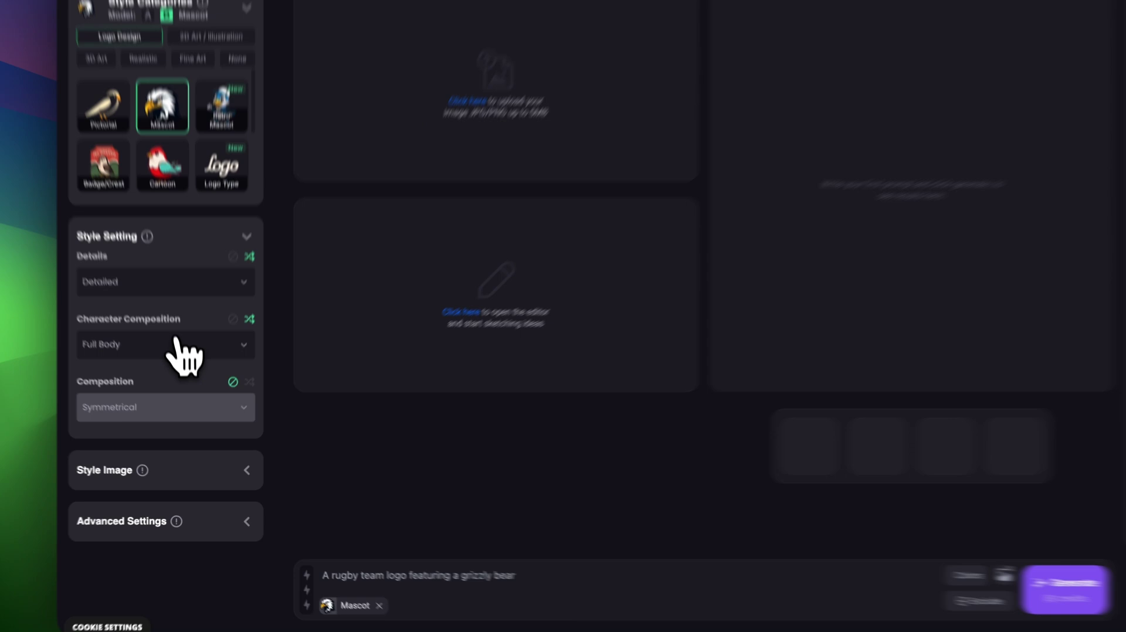
# Set Portrait character composition and Side view composition, then generate the grizzly bear logos
pyautogui.click(179, 369)
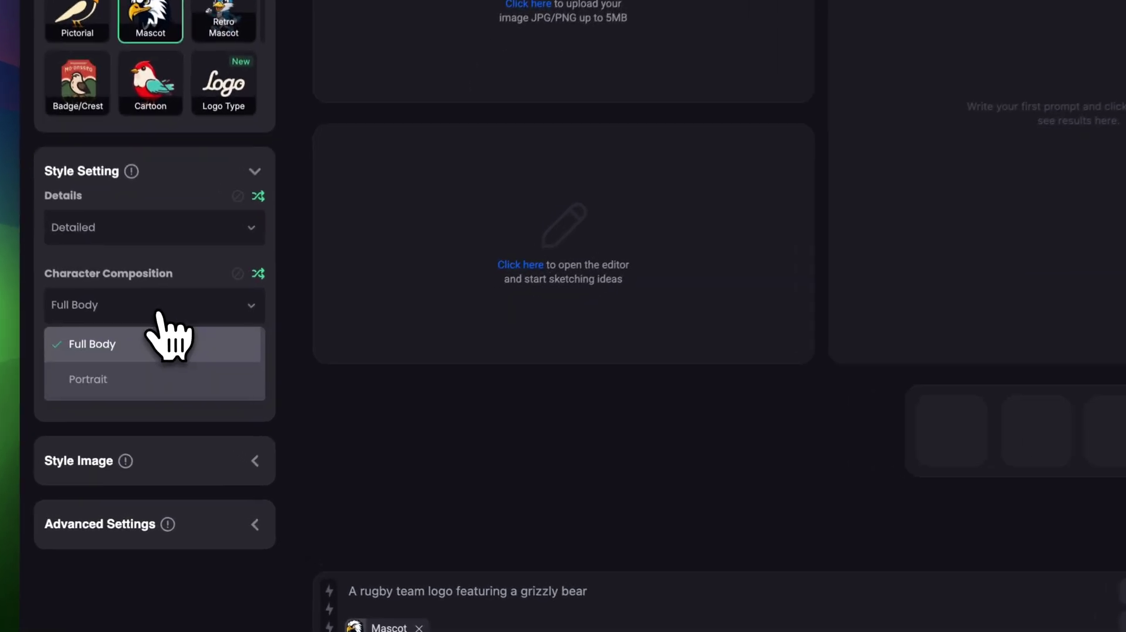
pyautogui.click(172, 420)
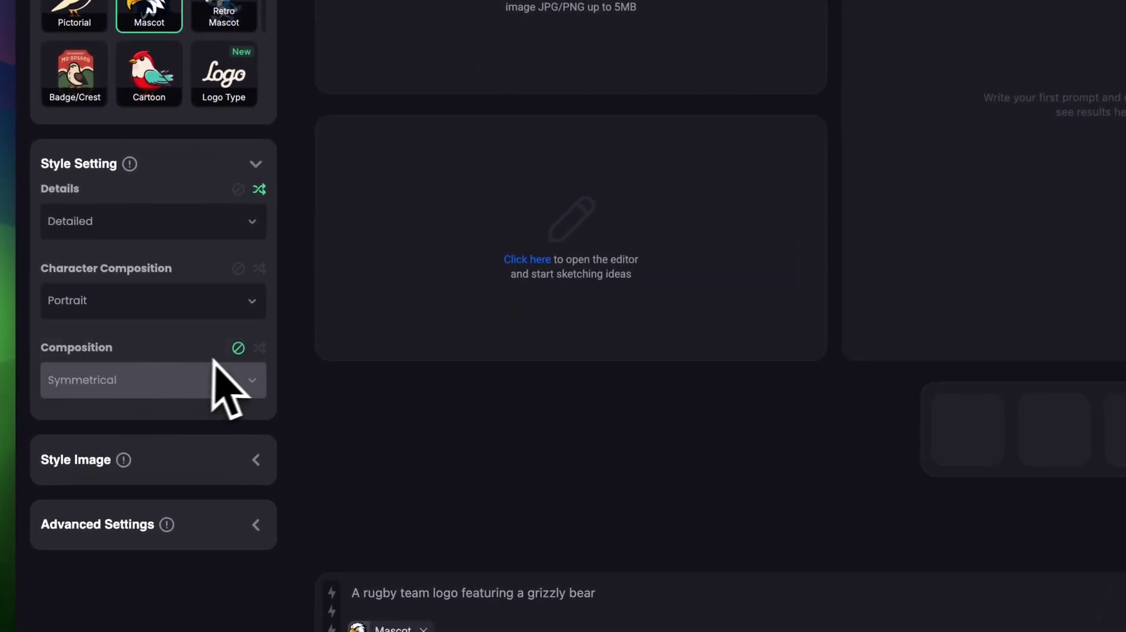
pyautogui.click(238, 348)
pyautogui.click(184, 378)
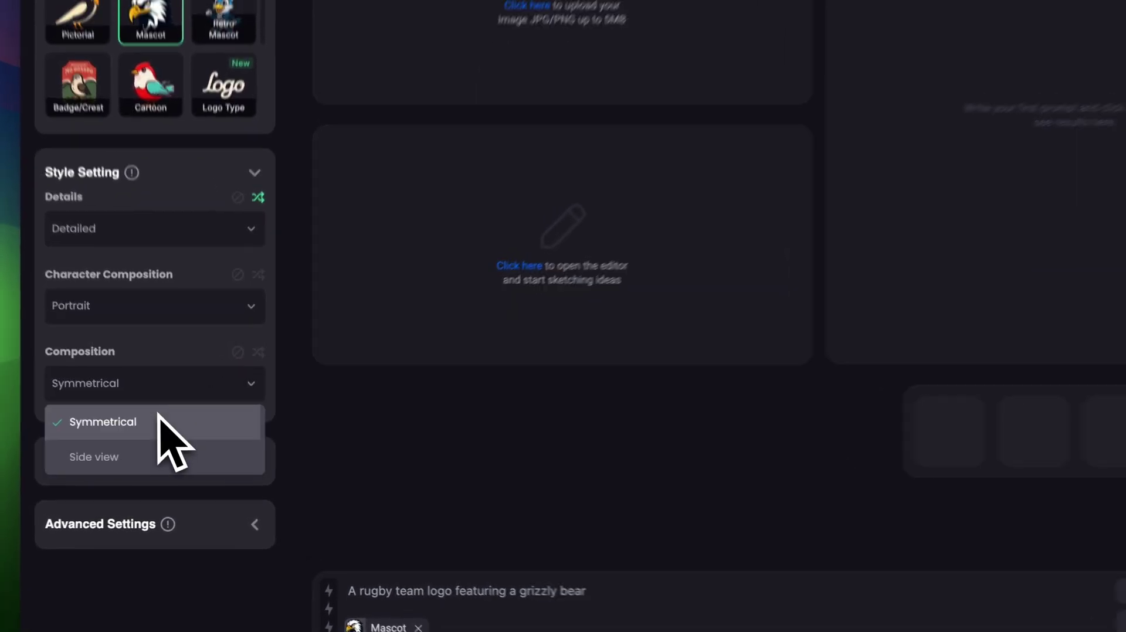
pyautogui.click(135, 456)
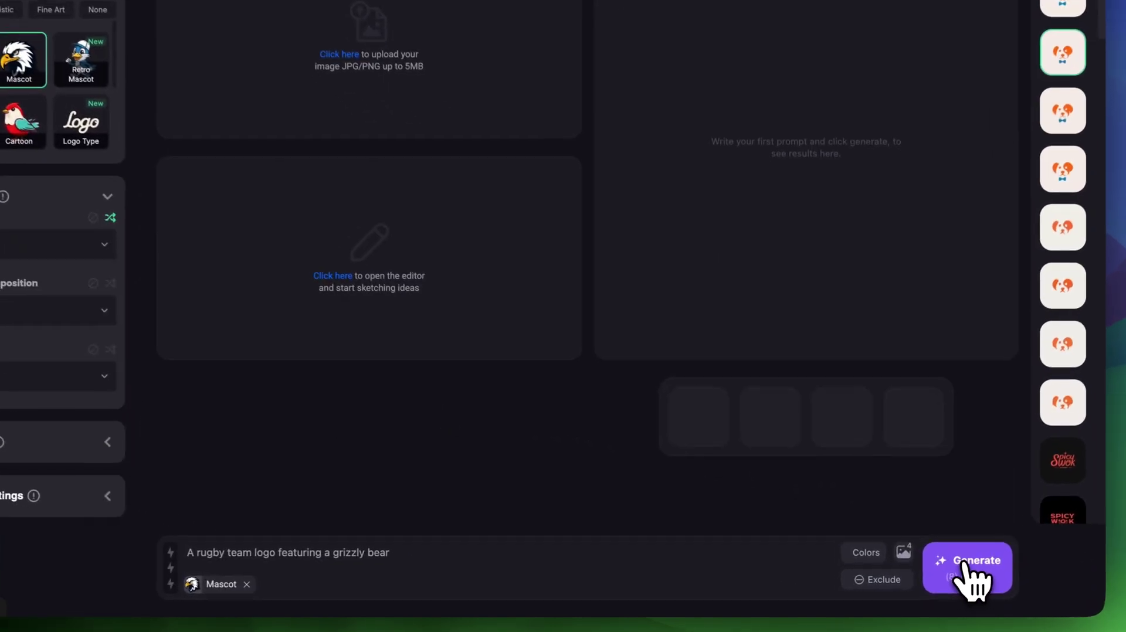
pyautogui.click(930, 575)
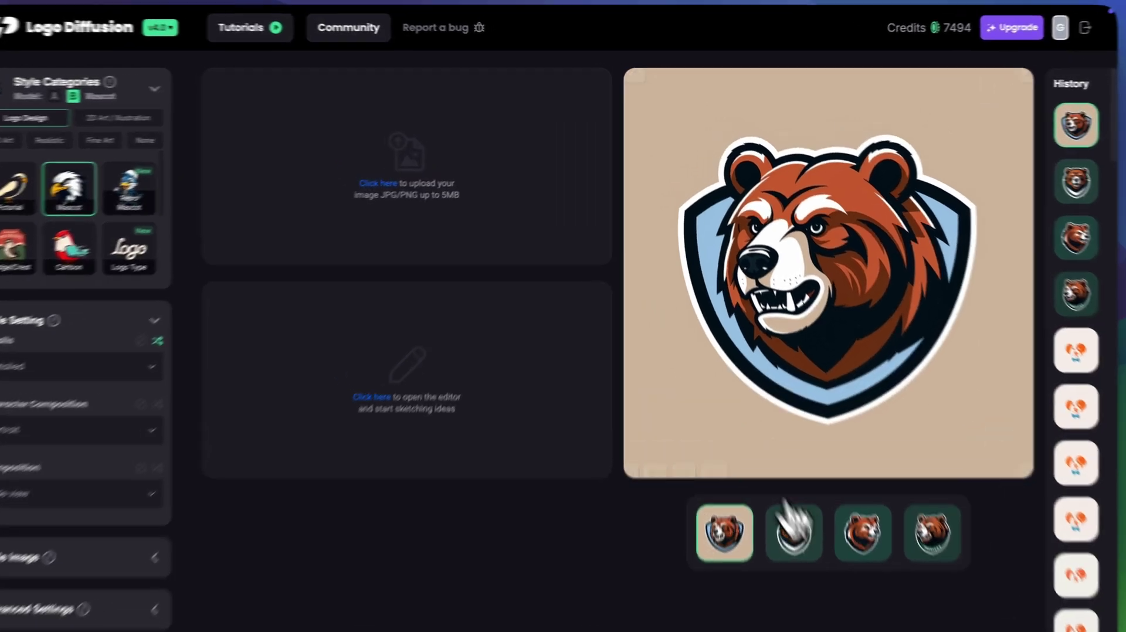
# Compare the second, TRECIERS, front-facing TM and tan bears, ending on the side-facing bear
pyautogui.click(774, 456)
pyautogui.click(886, 593)
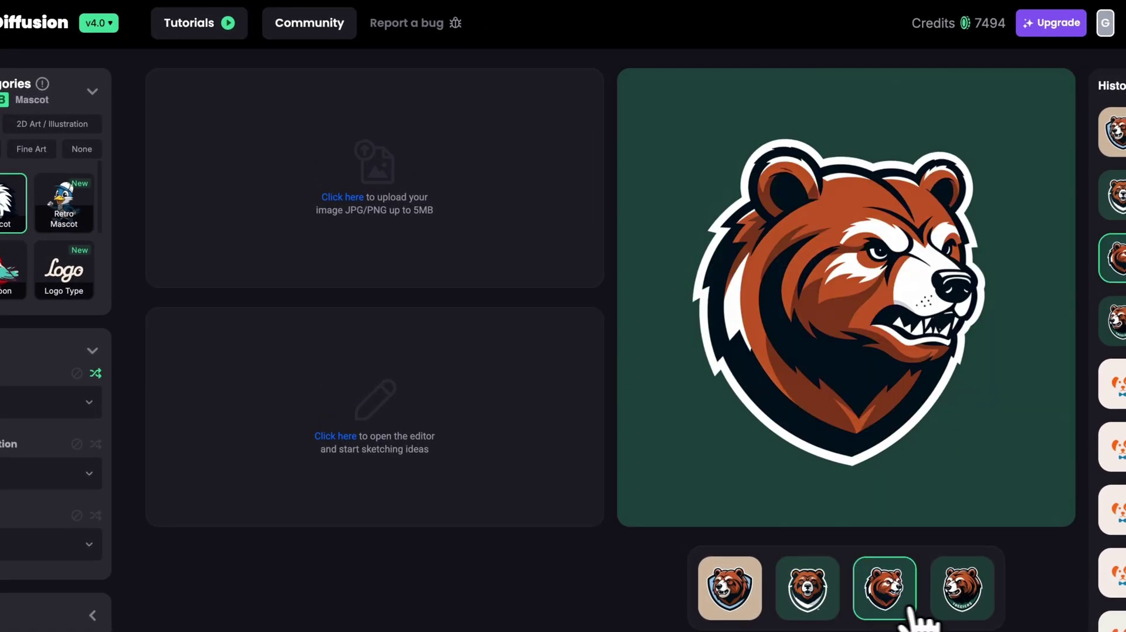
pyautogui.click(961, 589)
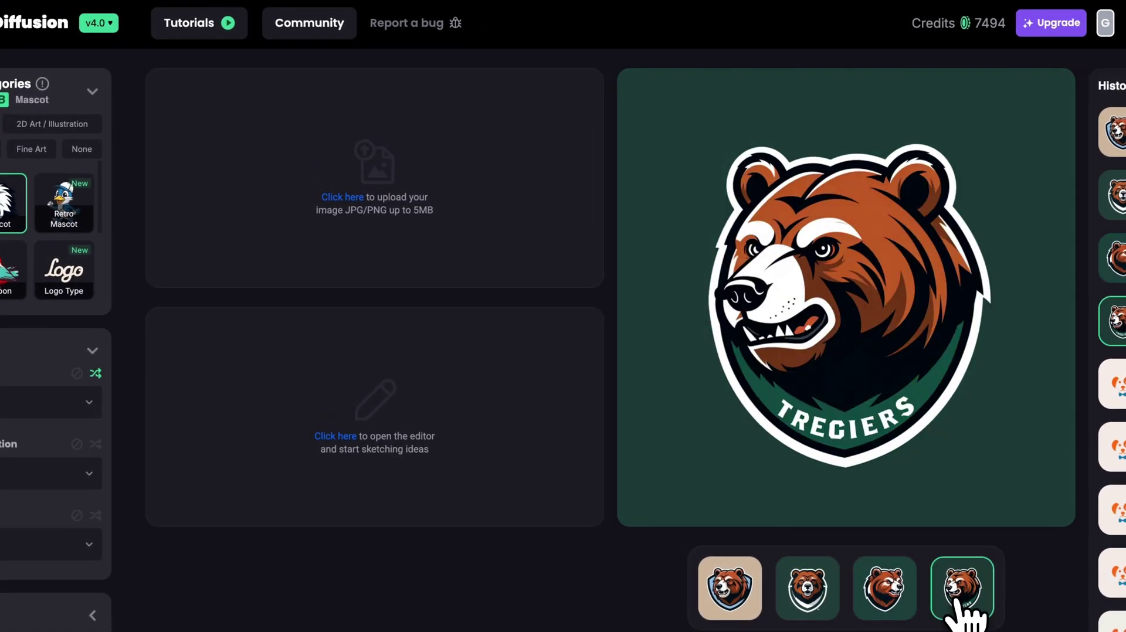
pyautogui.click(887, 598)
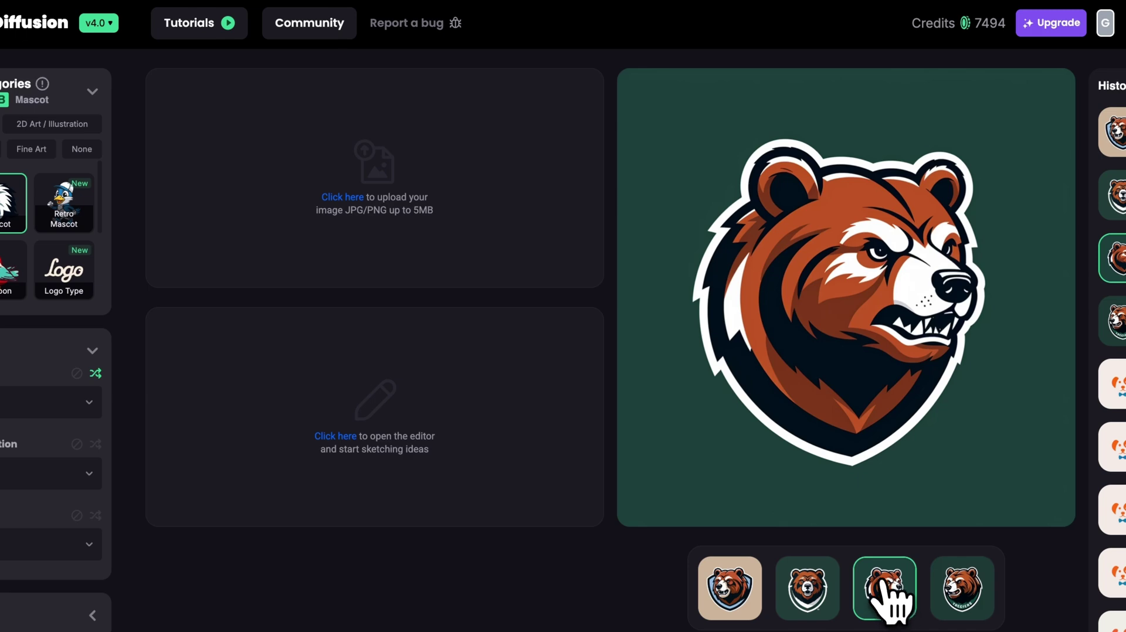
pyautogui.click(827, 598)
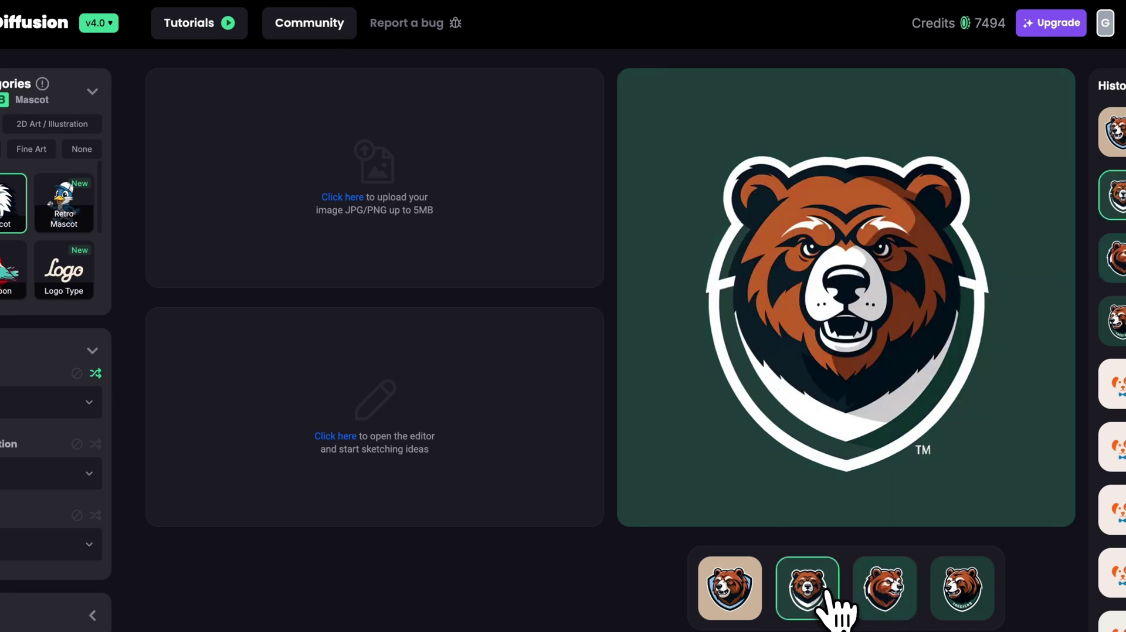
pyautogui.click(750, 593)
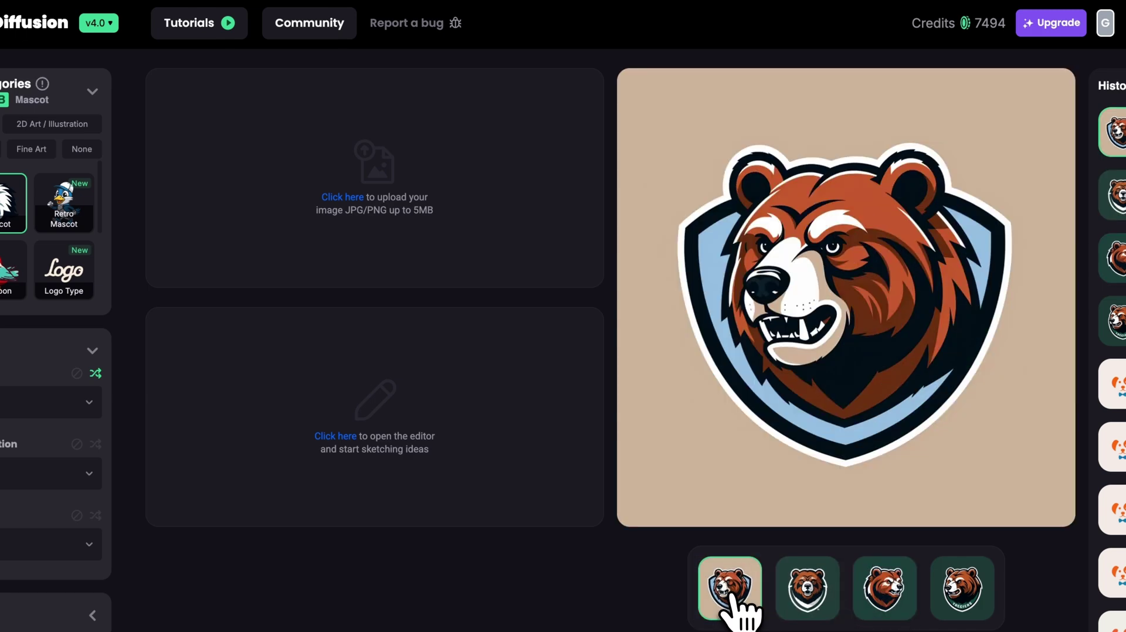
pyautogui.click(885, 586)
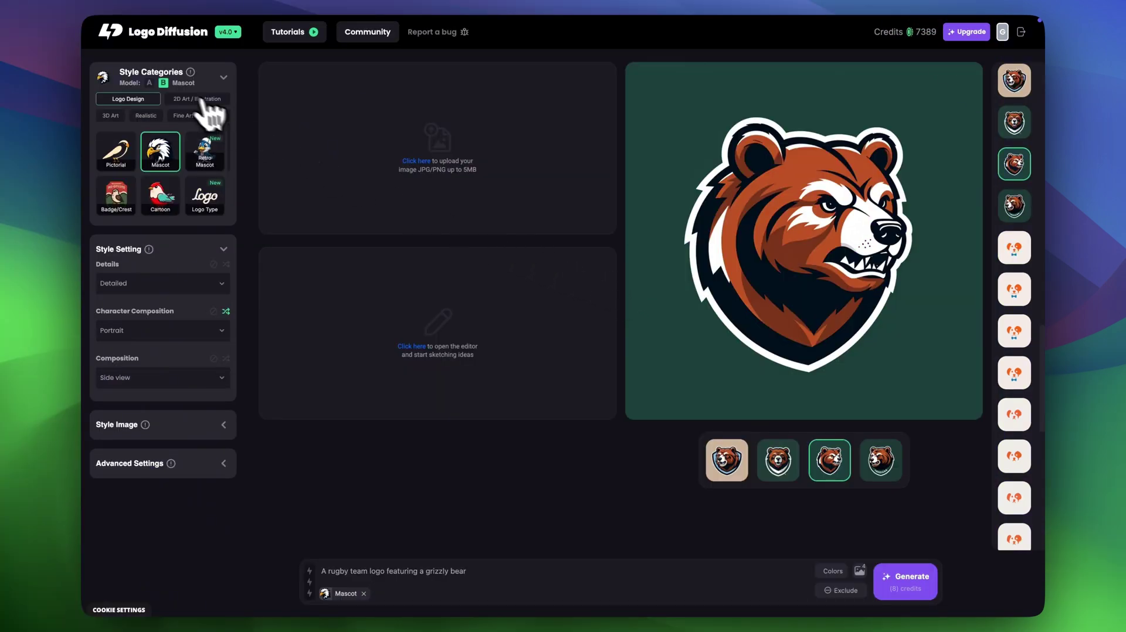
pyautogui.moveTo(163, 82)
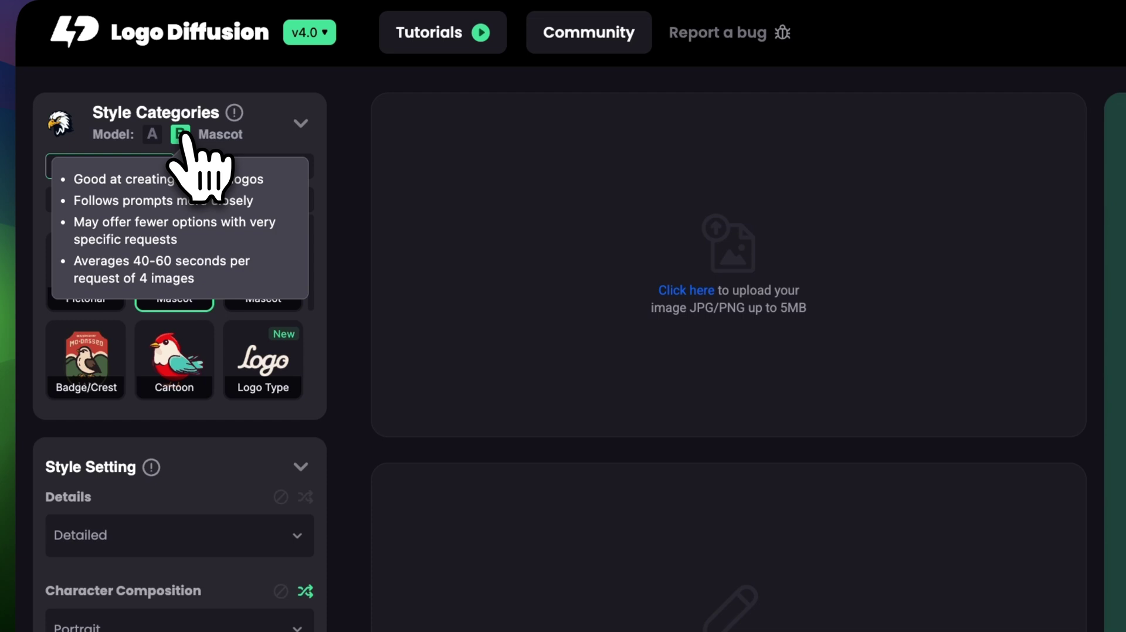
# Generate a new bear batch using Model A with the Minimalist detail level
pyautogui.click(154, 135)
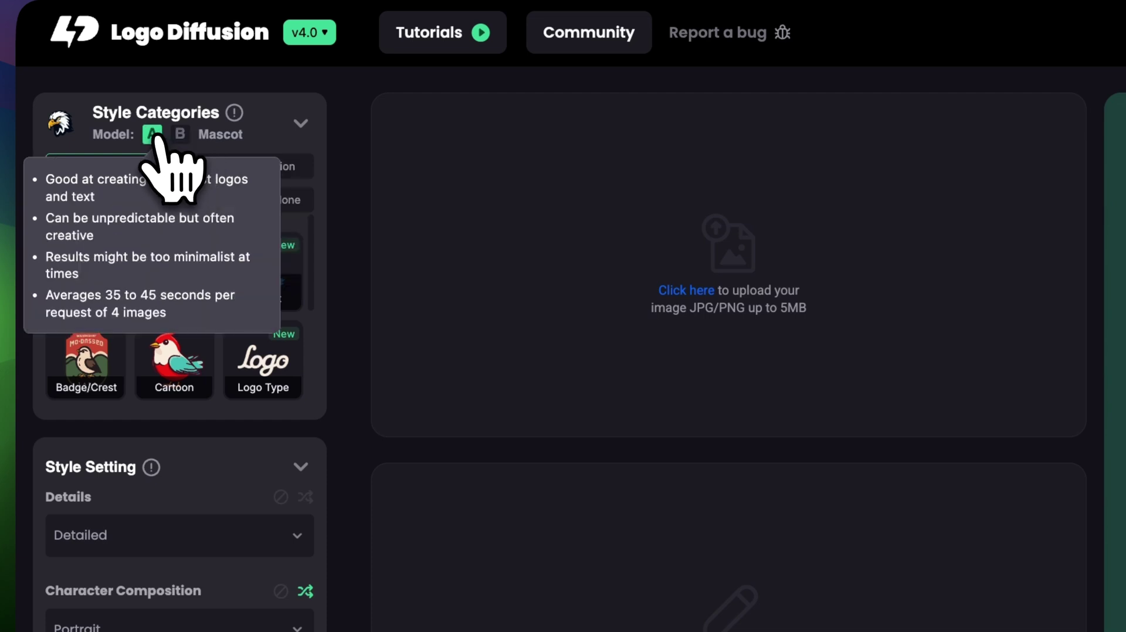
pyautogui.scroll(-5, 171, 339)
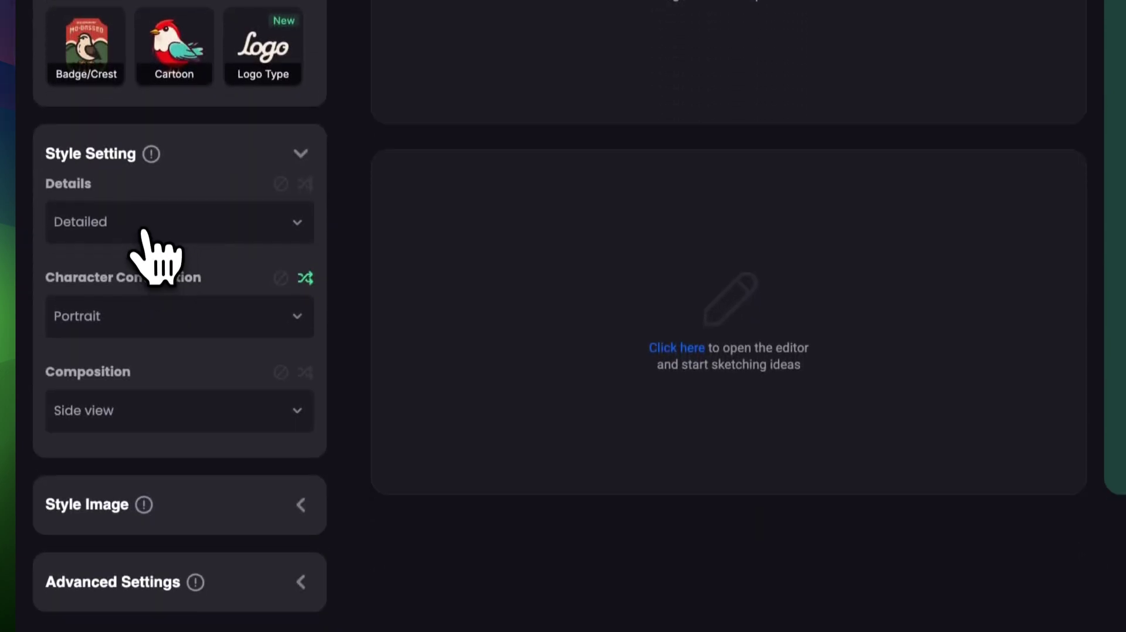
pyautogui.click(144, 218)
pyautogui.click(168, 268)
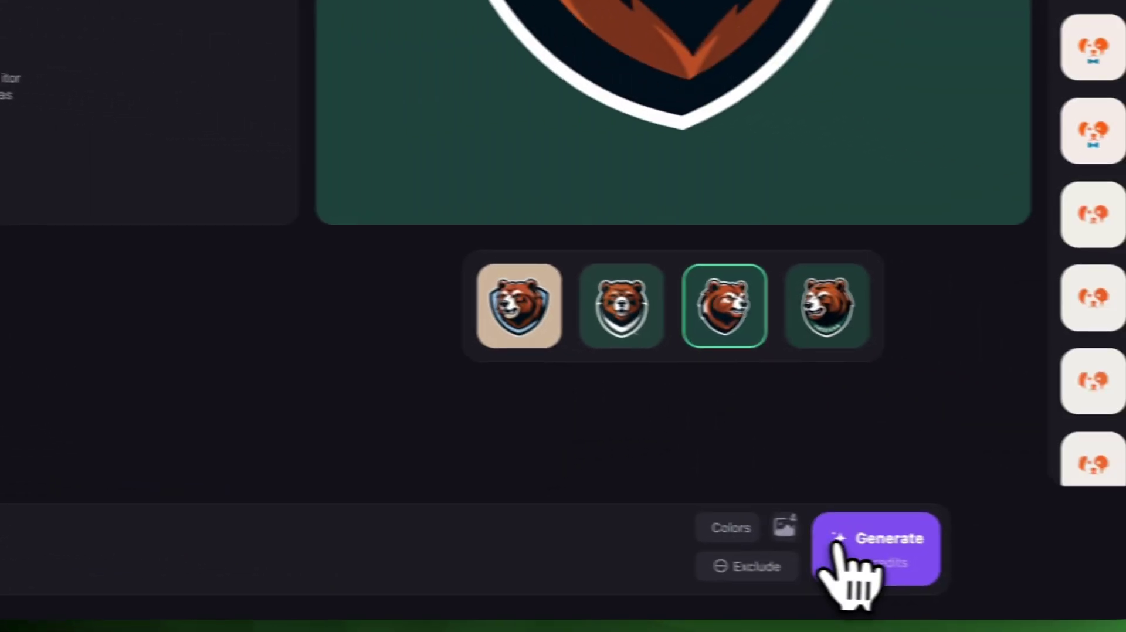
pyautogui.click(836, 544)
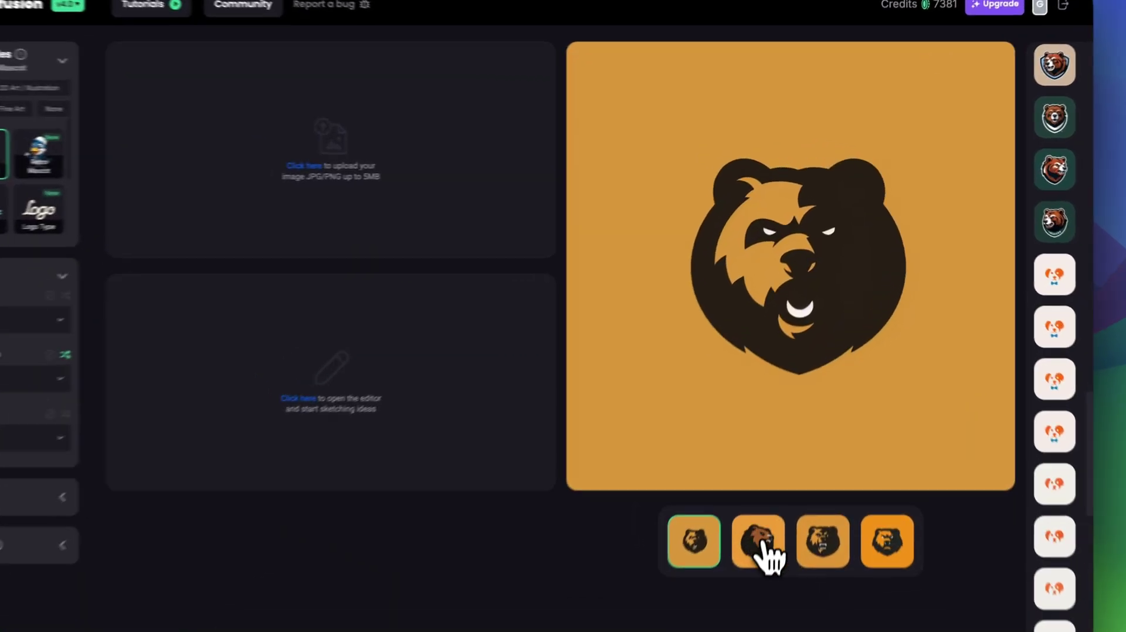
# Review the four minimalist bears, then restore the earlier detailed brown bear set from history
pyautogui.click(778, 460)
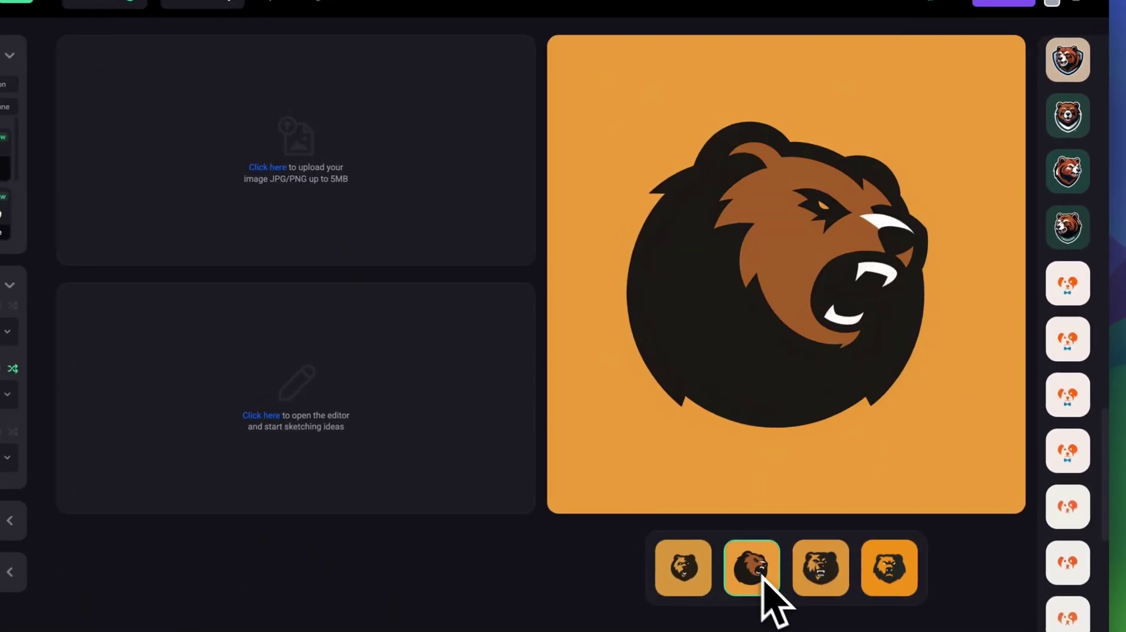
pyautogui.click(811, 586)
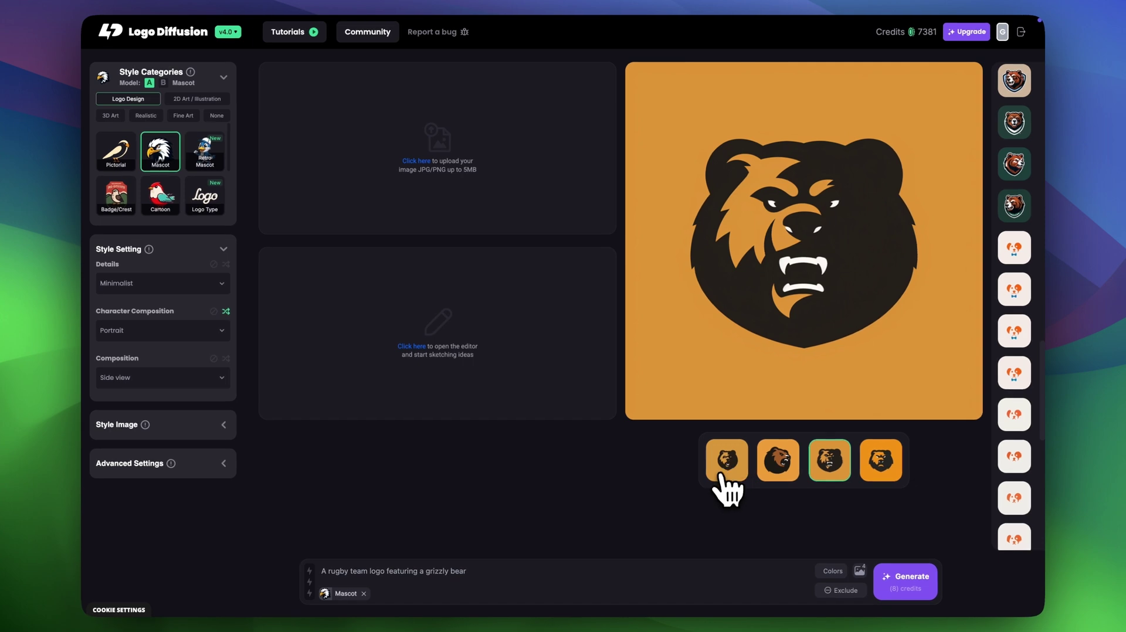
pyautogui.click(727, 470)
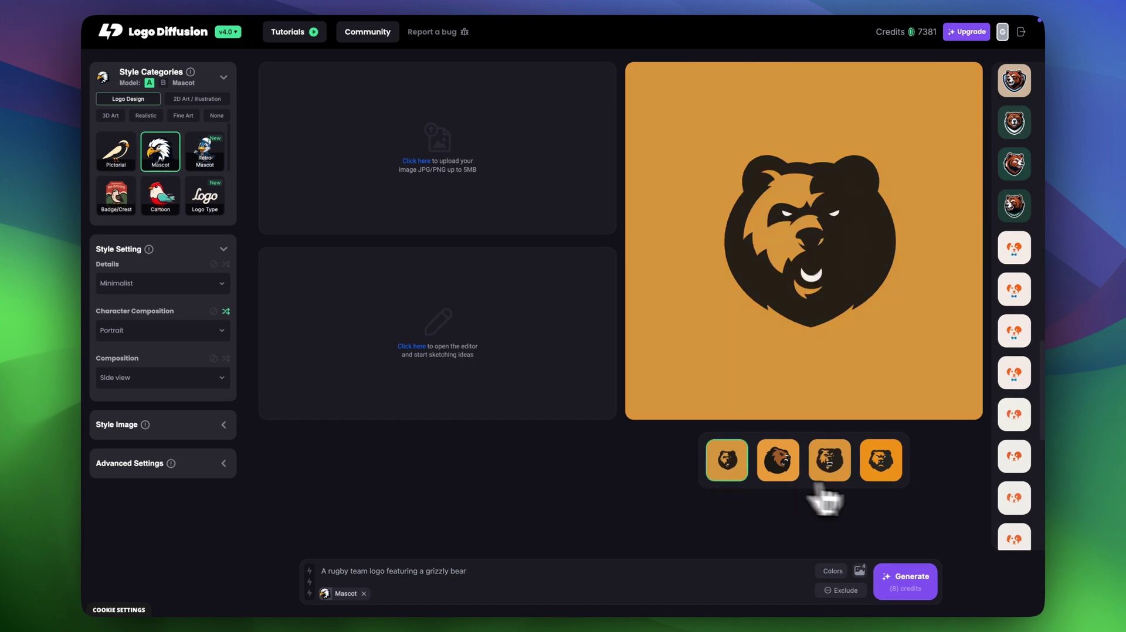
pyautogui.click(881, 463)
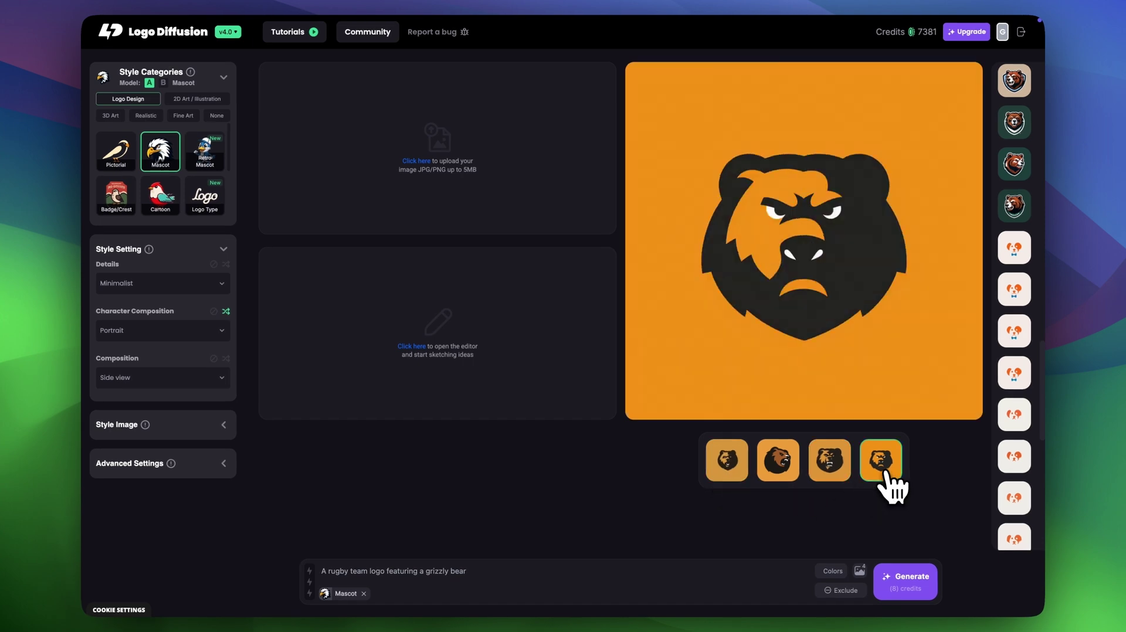
pyautogui.click(1021, 167)
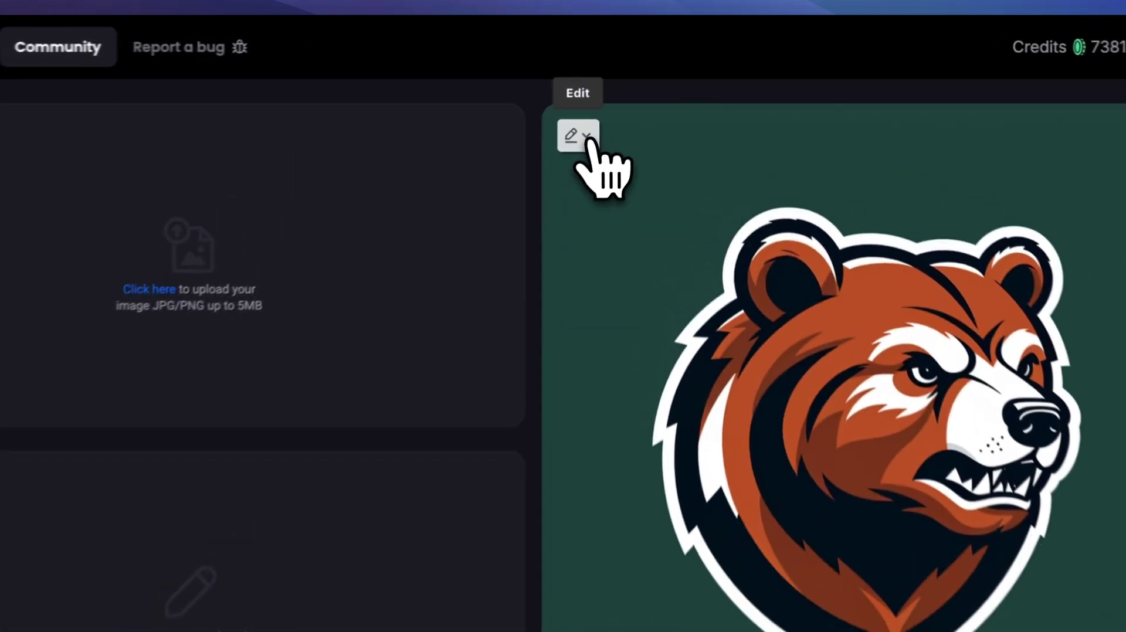
# Use the side-facing bear as input image at strength 8 and generate new bears
pyautogui.click(645, 79)
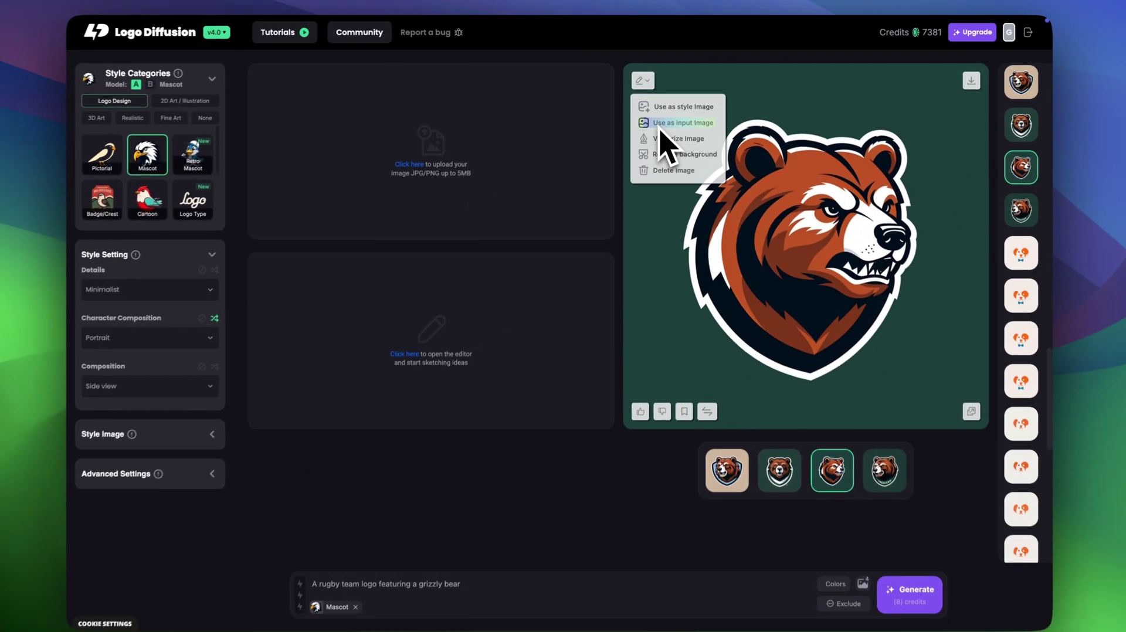
pyautogui.click(601, 228)
pyautogui.moveTo(149, 84)
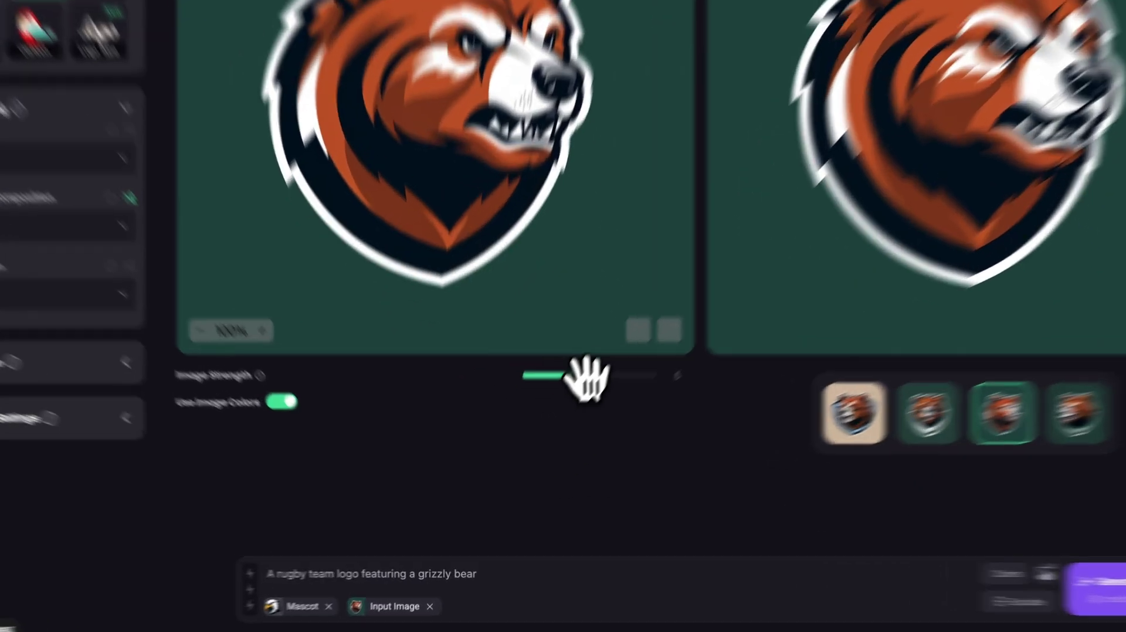
pyautogui.moveTo(541, 438); pyautogui.dragTo(557, 439)
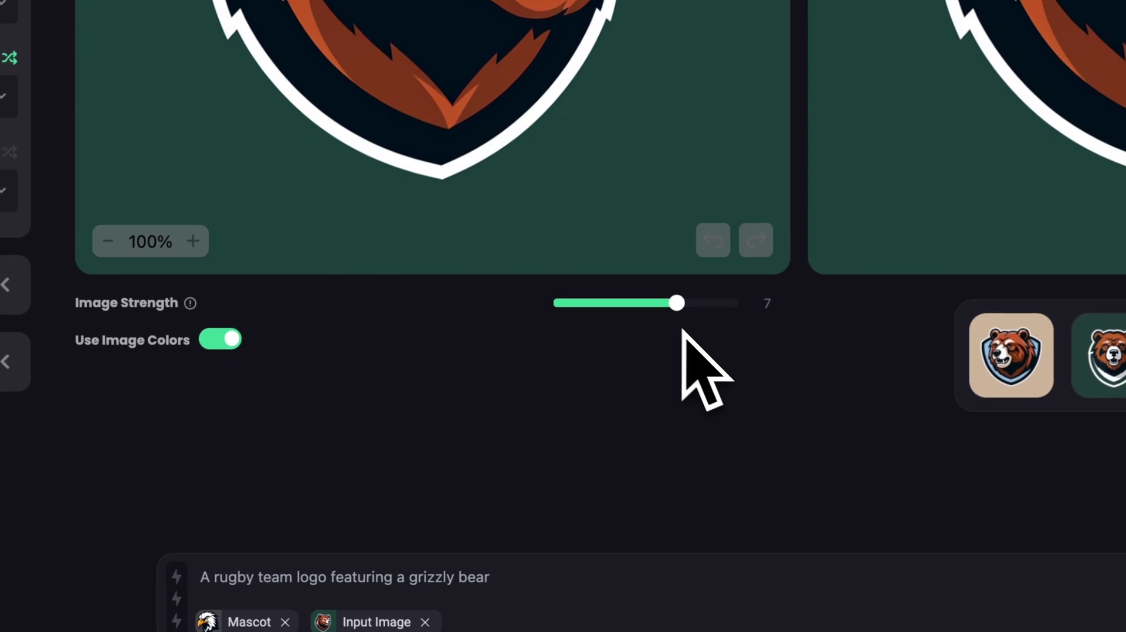
pyautogui.moveTo(682, 330); pyautogui.dragTo(698, 344)
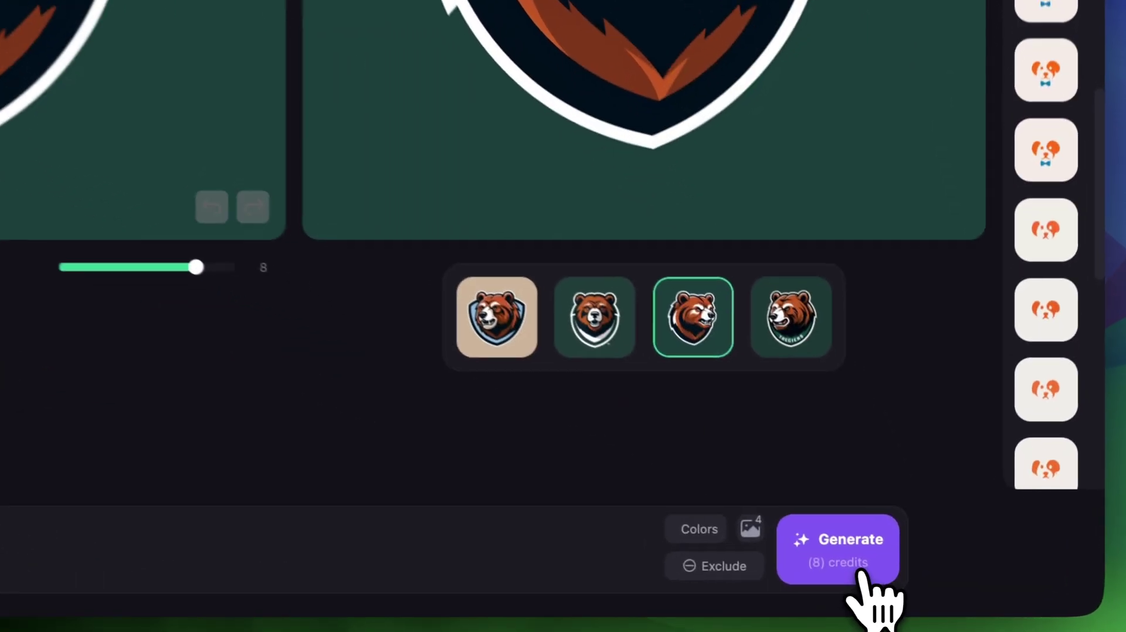
pyautogui.click(918, 589)
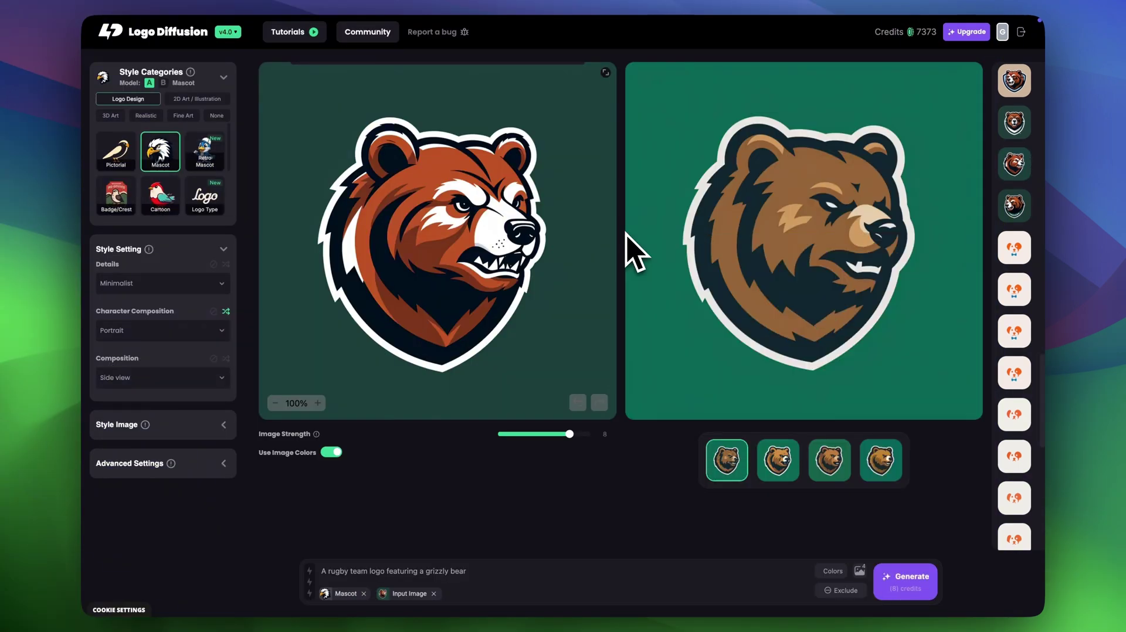
# Compare the four lighter-brown bear results and open the second one's prompt and settings
pyautogui.click(777, 460)
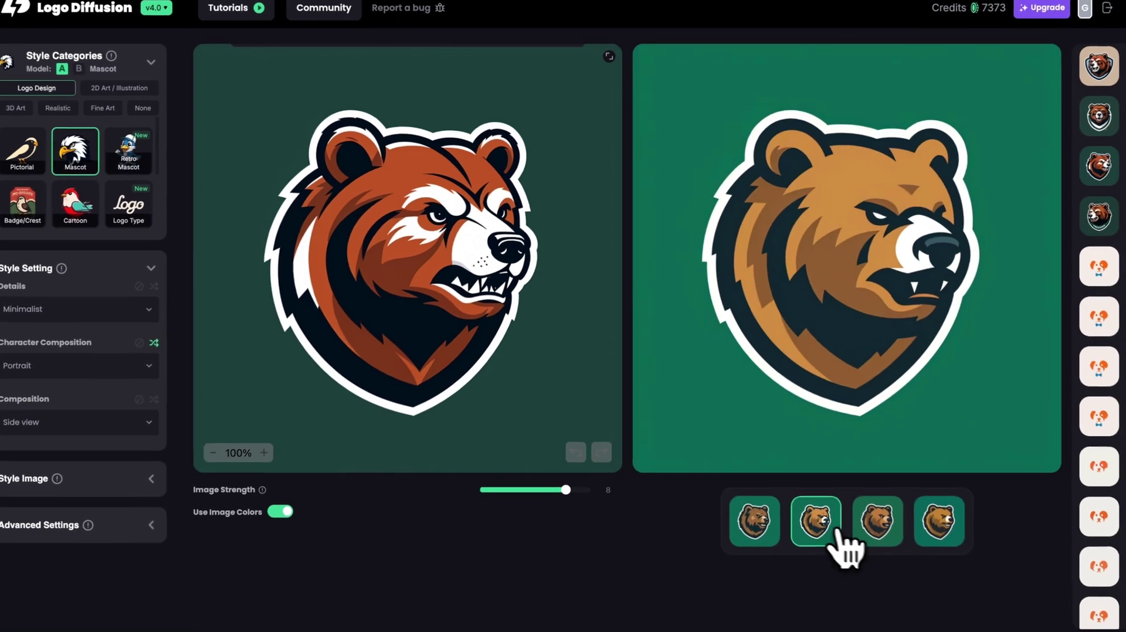
pyautogui.click(877, 531)
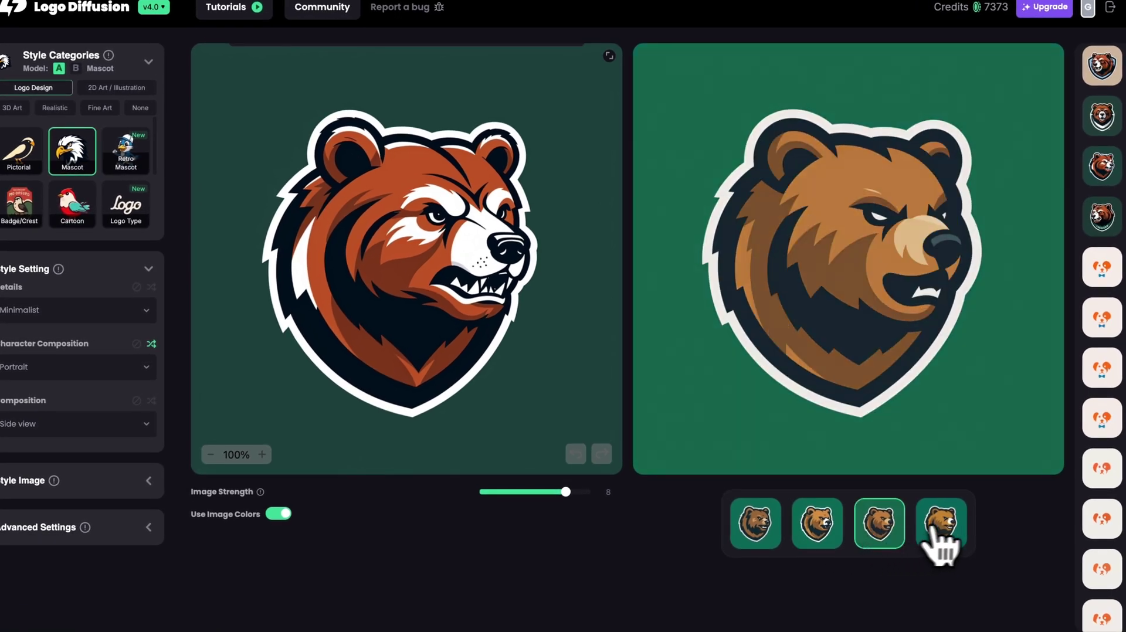
pyautogui.click(965, 536)
pyautogui.click(888, 522)
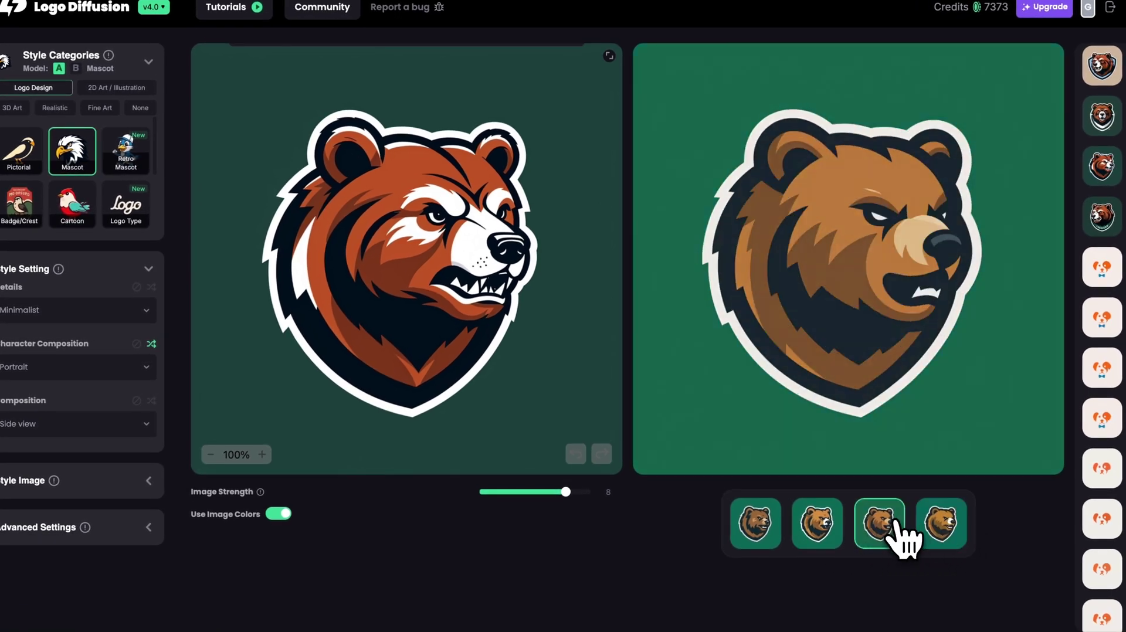
pyautogui.click(803, 519)
pyautogui.click(802, 384)
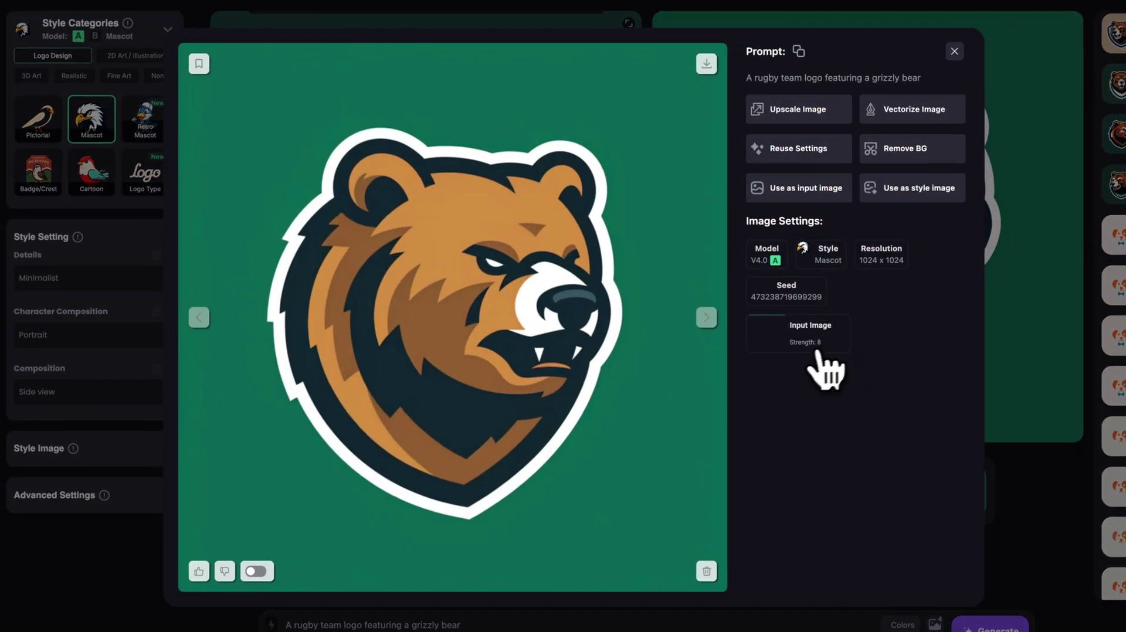
# Slide the compare divider to contrast the input bear with the generated result
pyautogui.moveTo(315, 334); pyautogui.dragTo(248, 323)
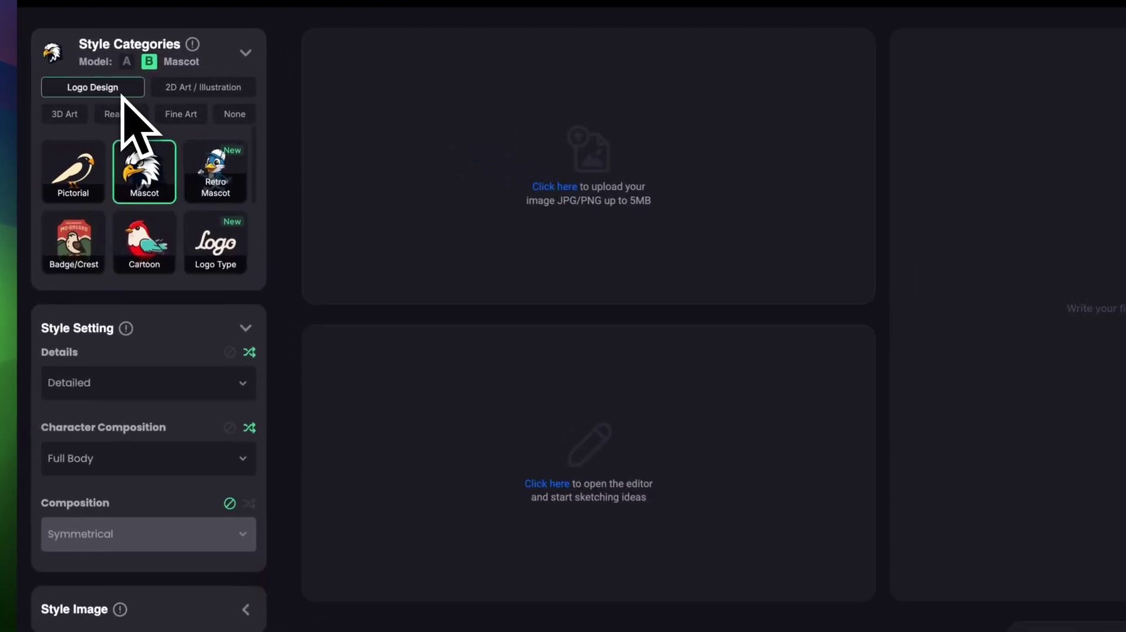
# Switch to Logo Type, finish the SPICY WOK name, exclude letter type and keep Modern type
pyautogui.click(228, 250)
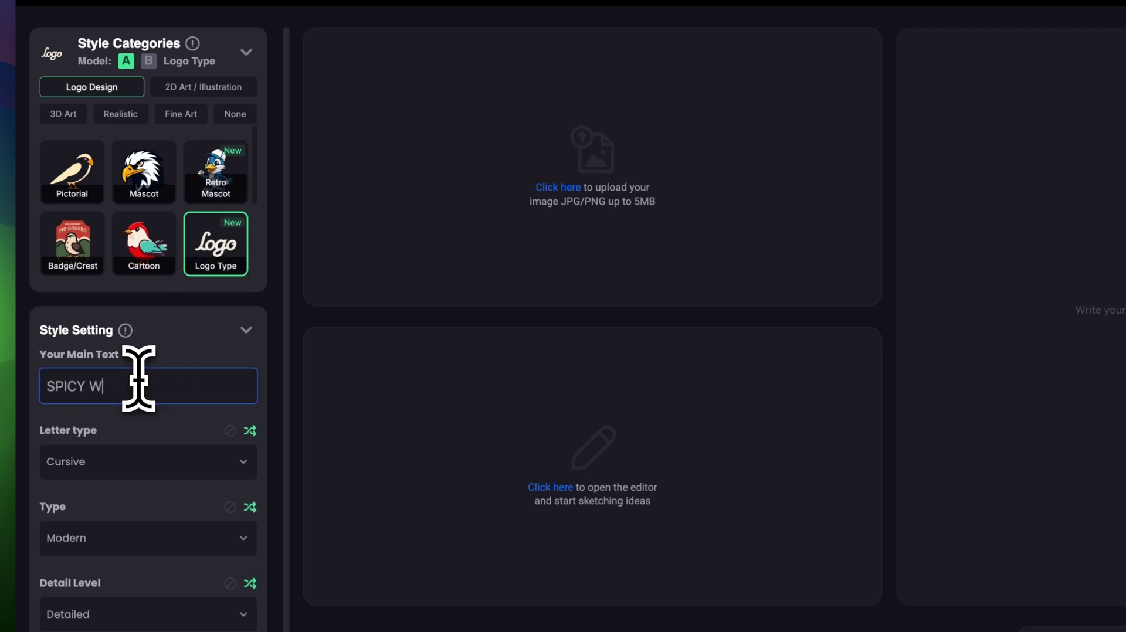
pyautogui.write('OK')
pyautogui.click(229, 410)
pyautogui.scroll(-4, 189, 284)
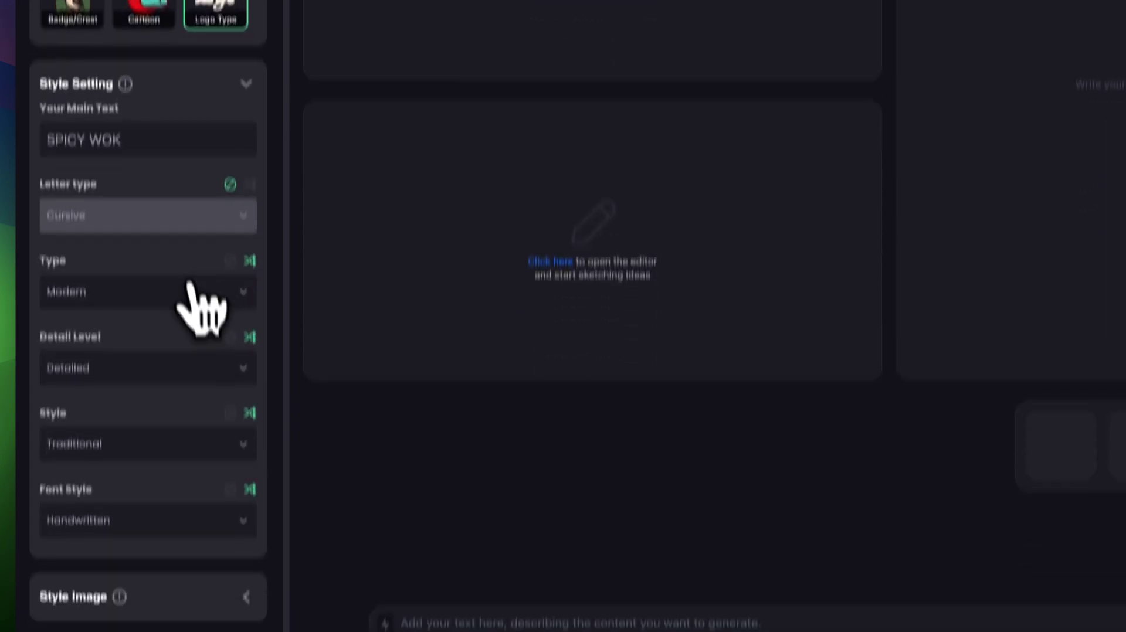
pyautogui.click(183, 241)
pyautogui.click(165, 279)
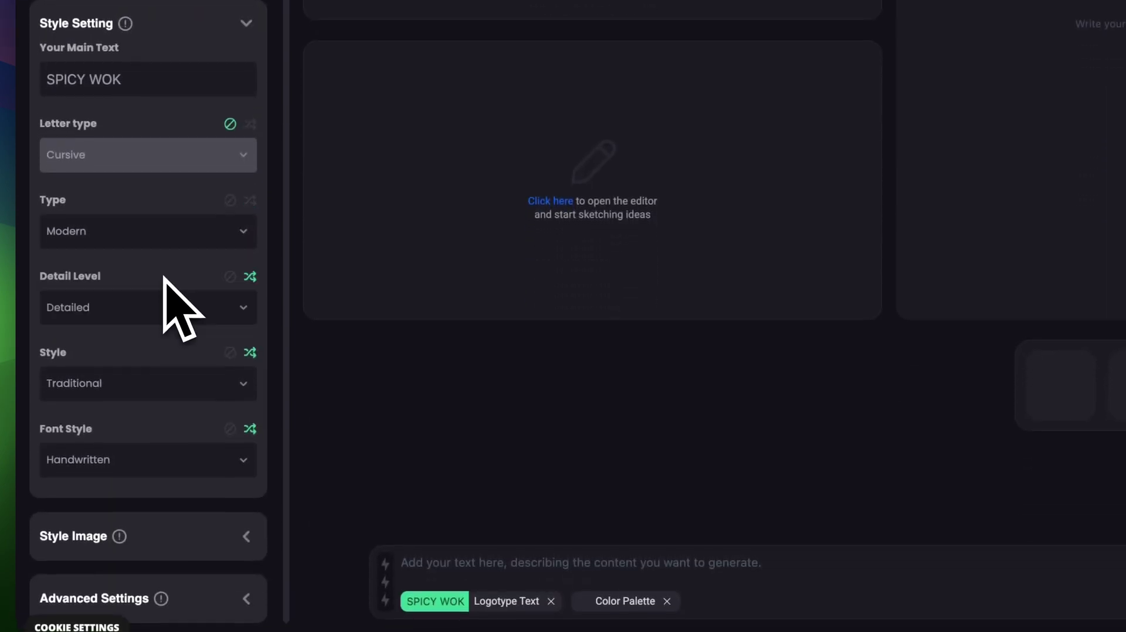
# Set detail to Minimalist and lock Style (Traditional) and Font Style (Handwritten)
pyautogui.click(165, 311)
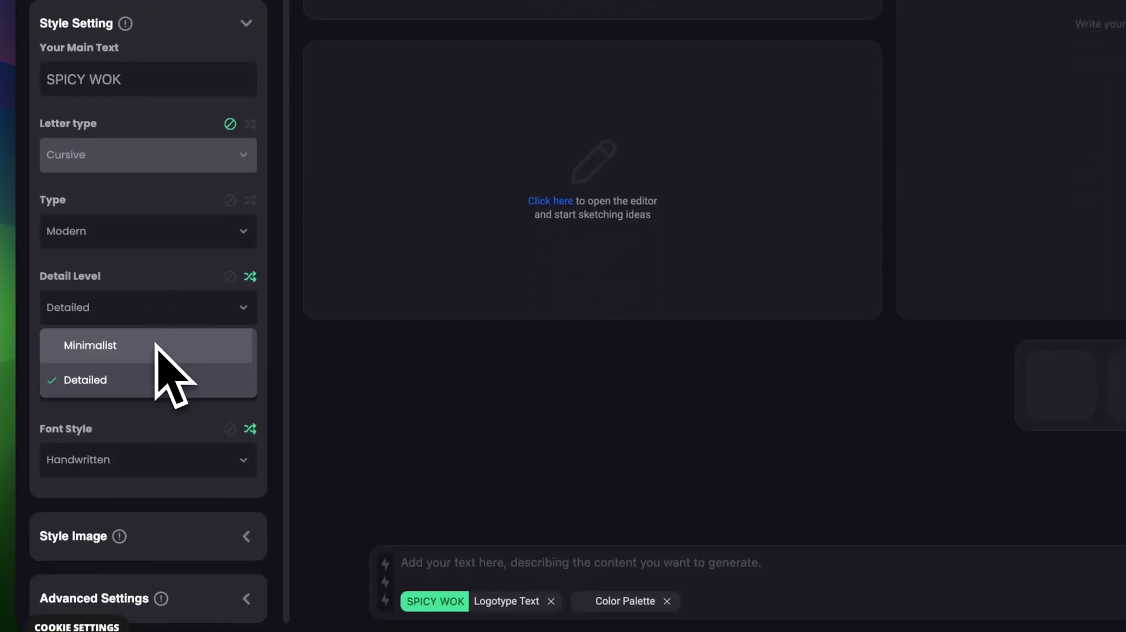
pyautogui.click(167, 347)
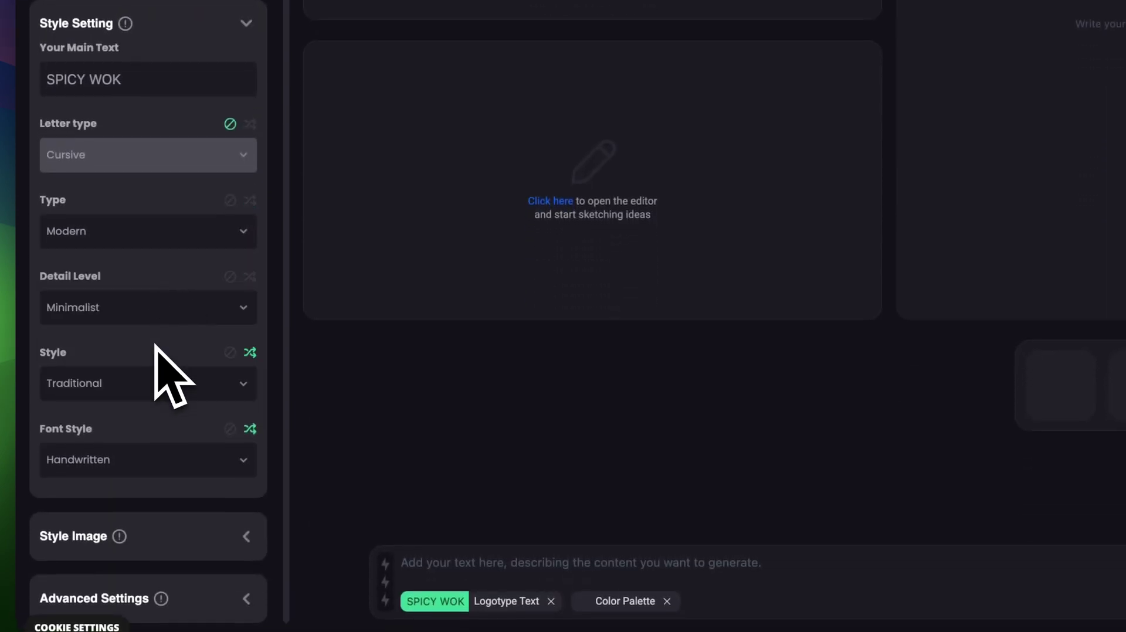
pyautogui.click(230, 354)
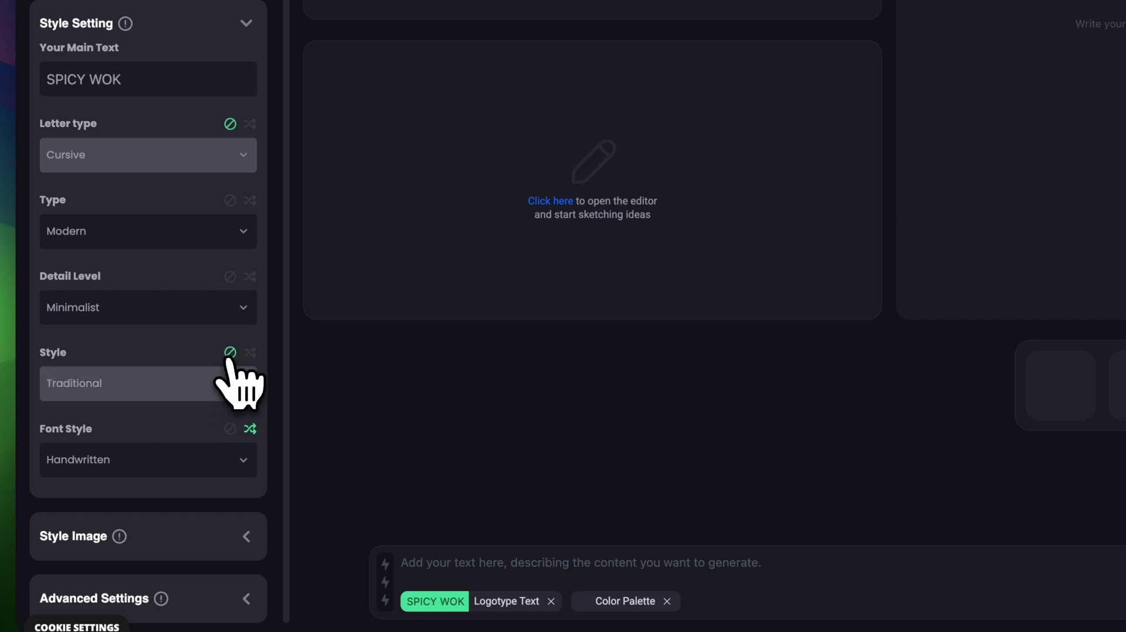
pyautogui.click(230, 429)
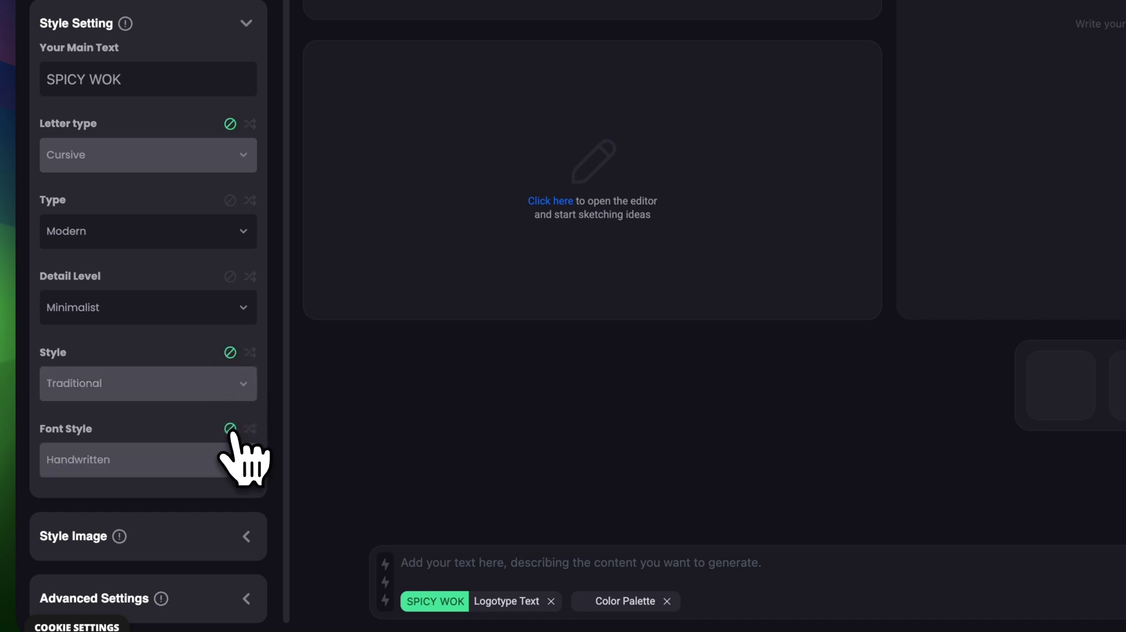
pyautogui.click(469, 555)
# Generate SPICY WOK logos from the fire-elements restaurant prompt and review them, ending on the cursive one
pyautogui.write('A')
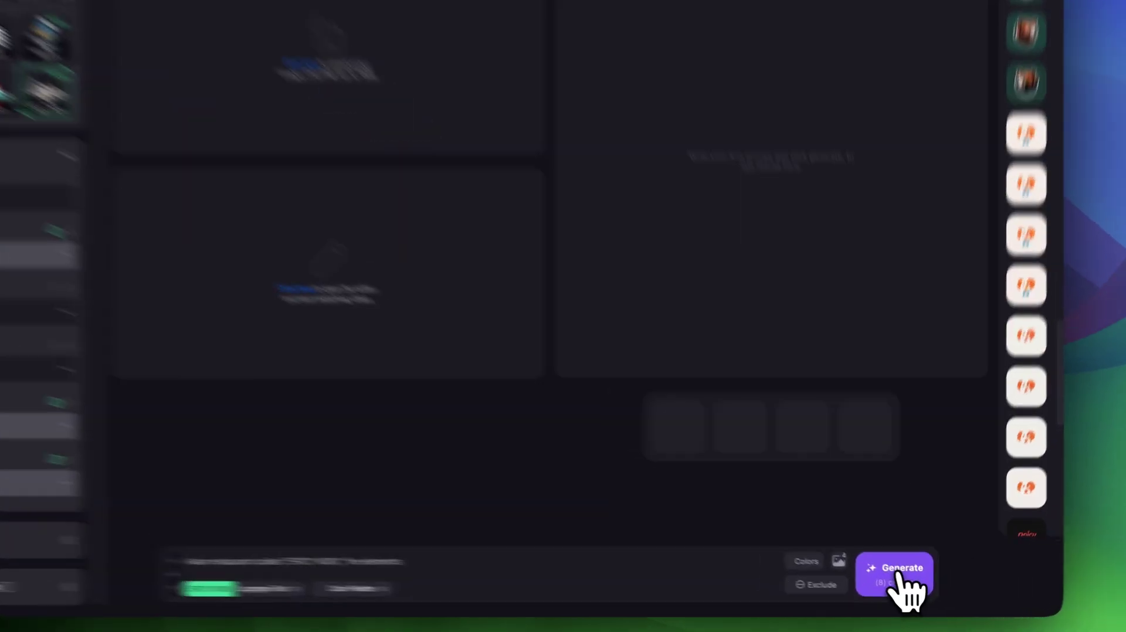
pyautogui.click(904, 581)
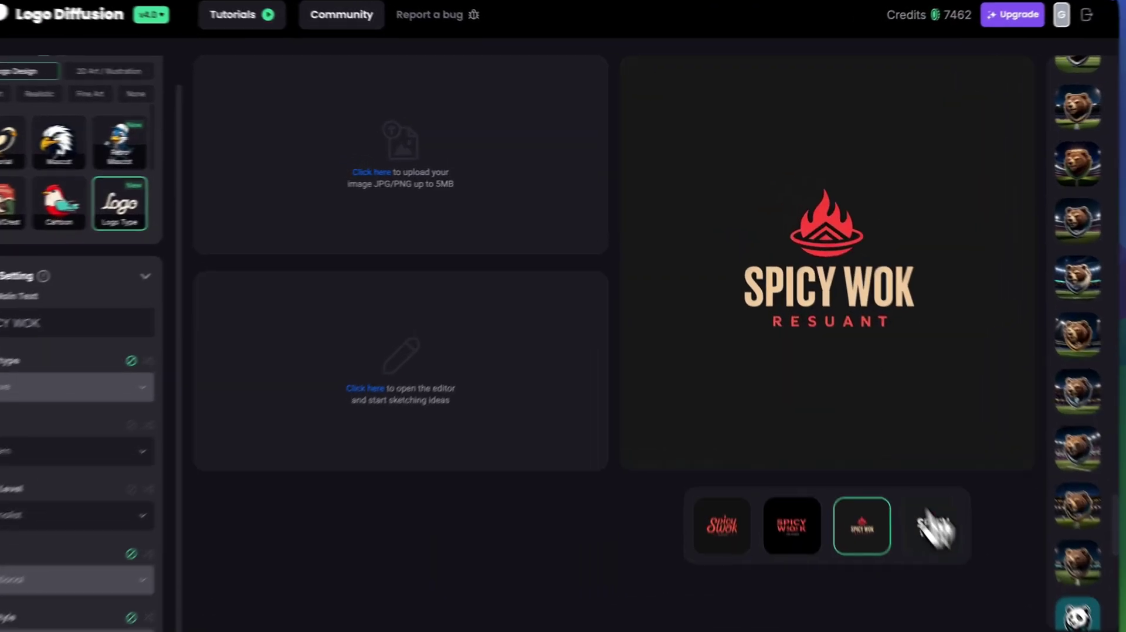
pyautogui.click(891, 456)
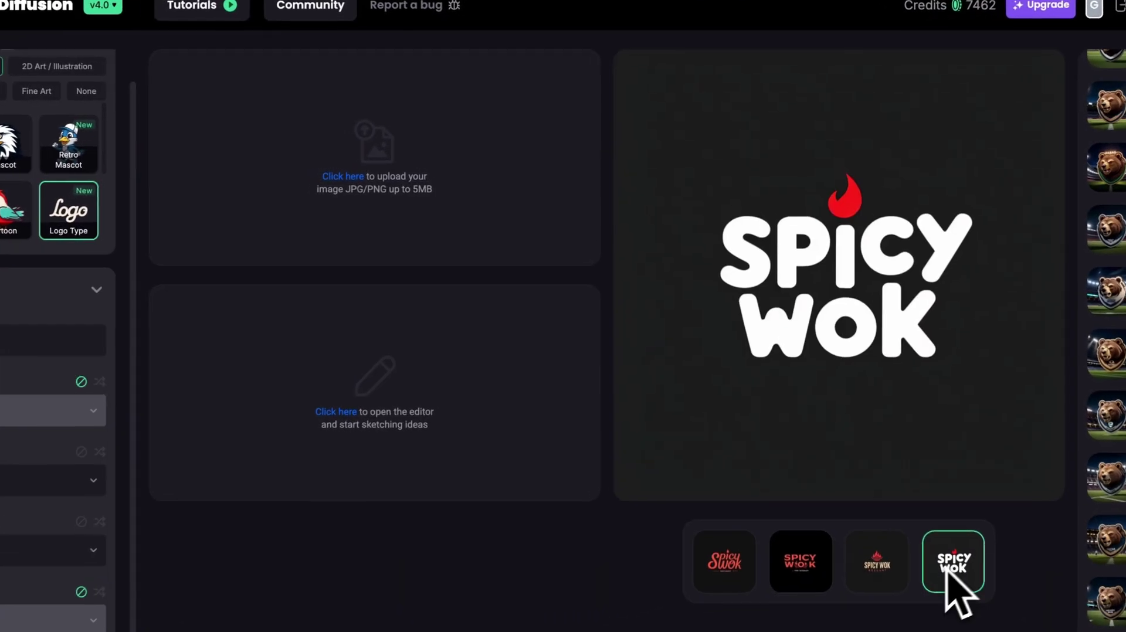
pyautogui.click(885, 586)
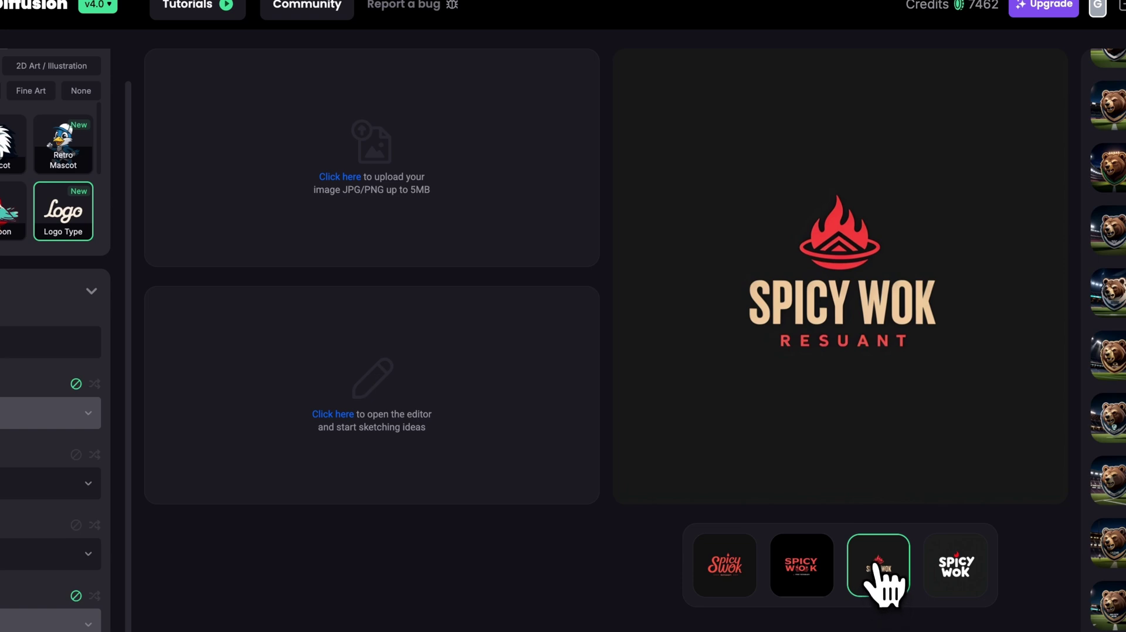
pyautogui.click(820, 578)
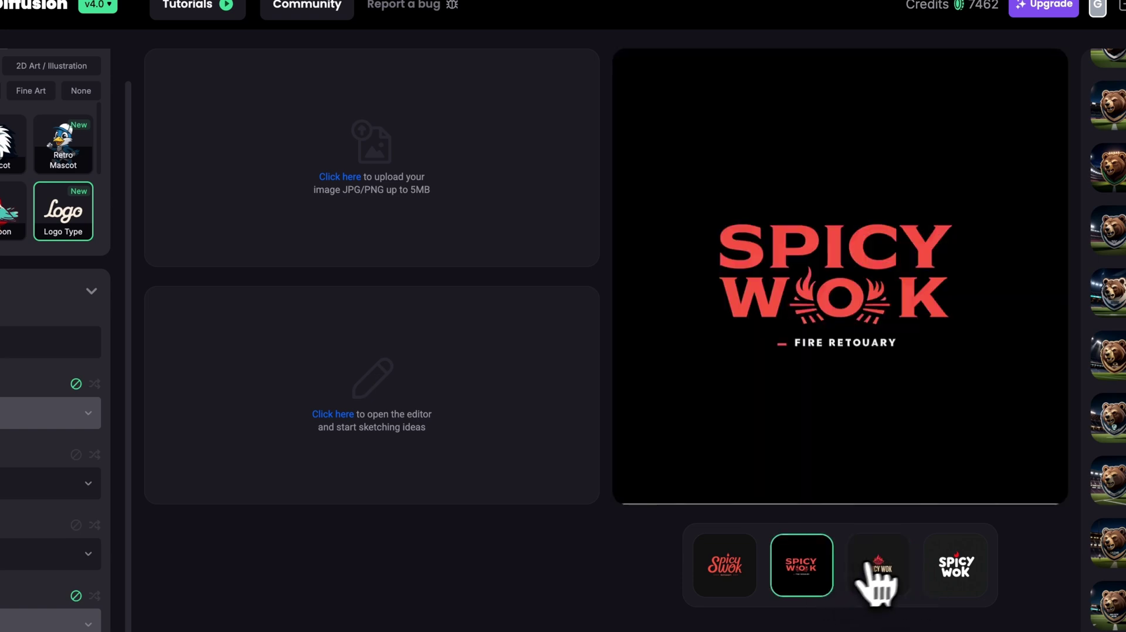
pyautogui.click(903, 571)
pyautogui.click(972, 570)
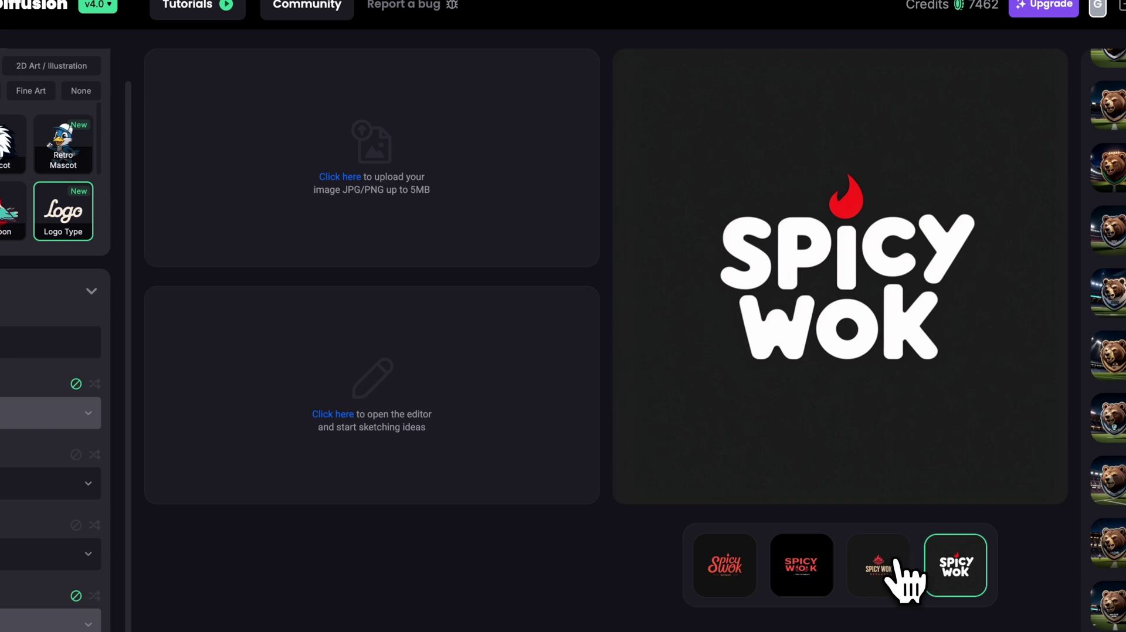
pyautogui.click(901, 581)
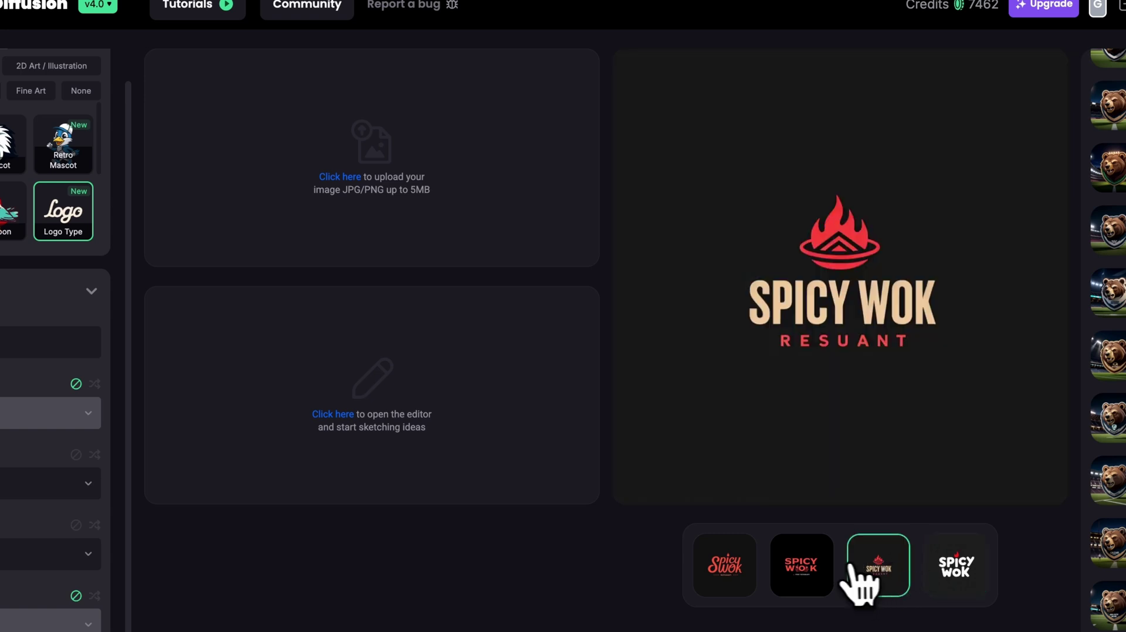
pyautogui.click(798, 571)
pyautogui.click(724, 566)
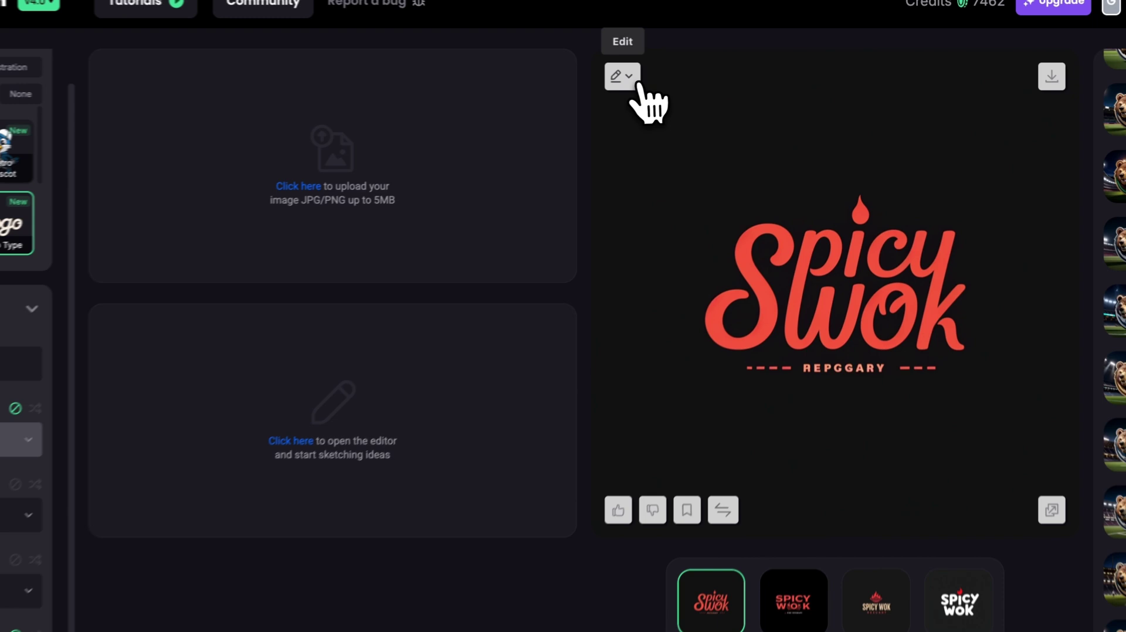
# Vectorize the red cursive Spicy Swok logo in the Image Vectorizer
pyautogui.click(633, 81)
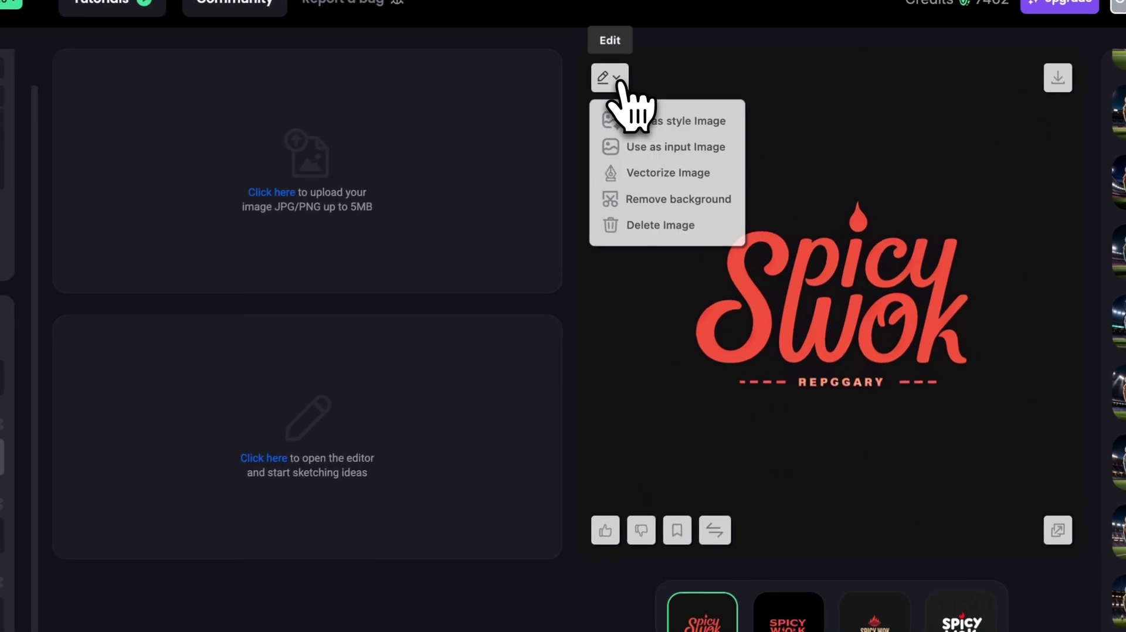
pyautogui.click(711, 177)
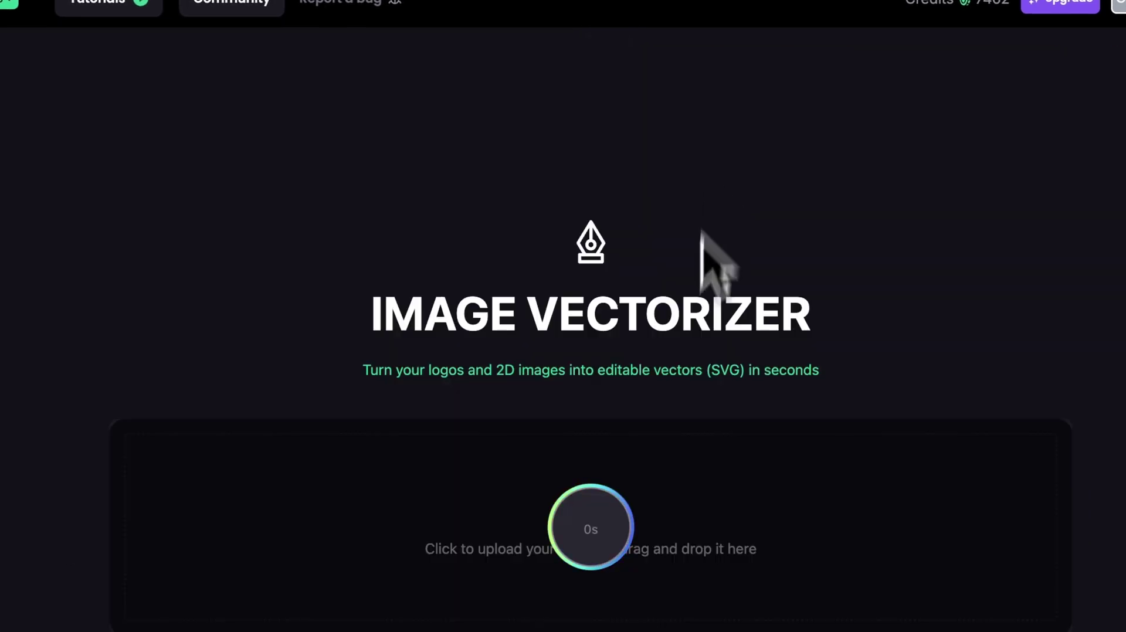
pyautogui.scroll(-5, 692, 293)
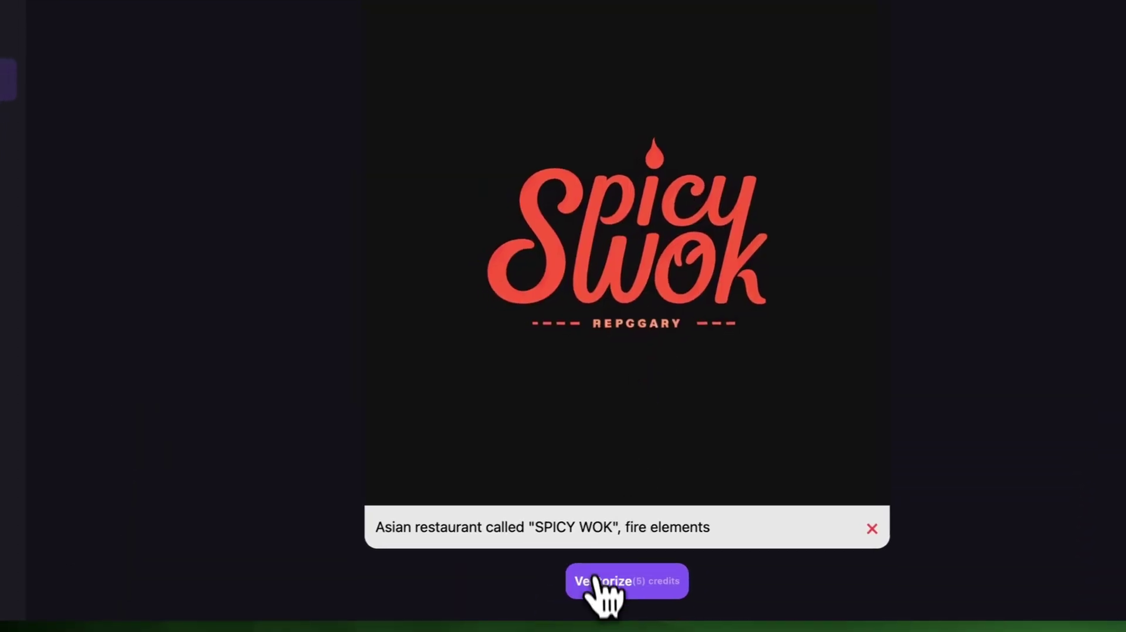
pyautogui.click(587, 583)
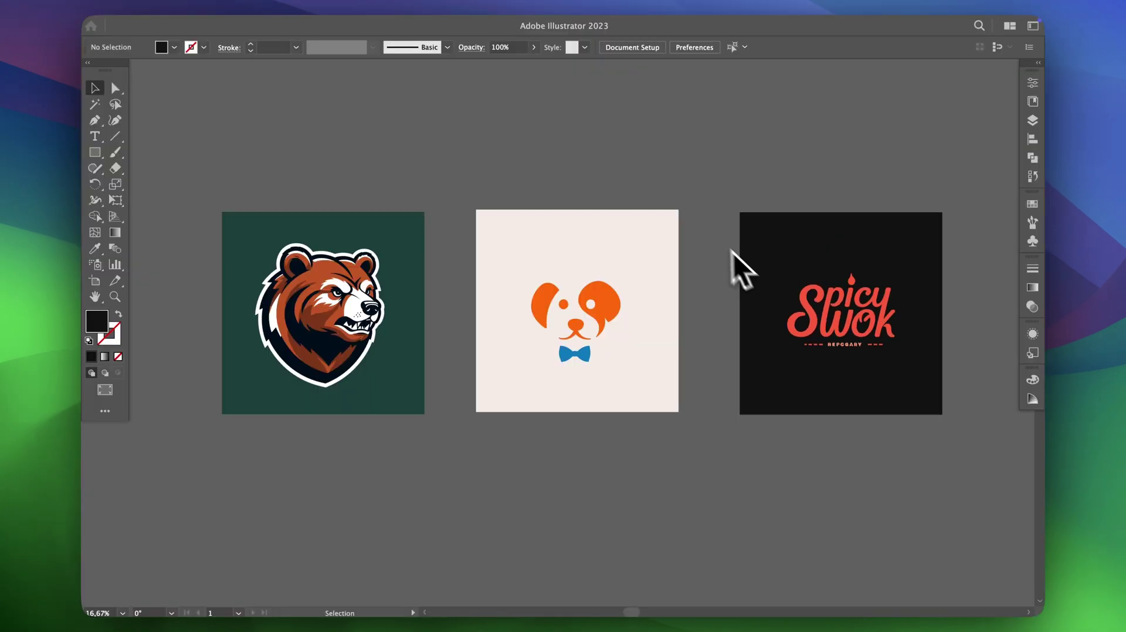
# Remove the Spicy Wok background region from the lettering with Shape Builder
pyautogui.scroll(2, 804, 384)
pyautogui.scroll(-1, 875, 367)
pyautogui.click(799, 428)
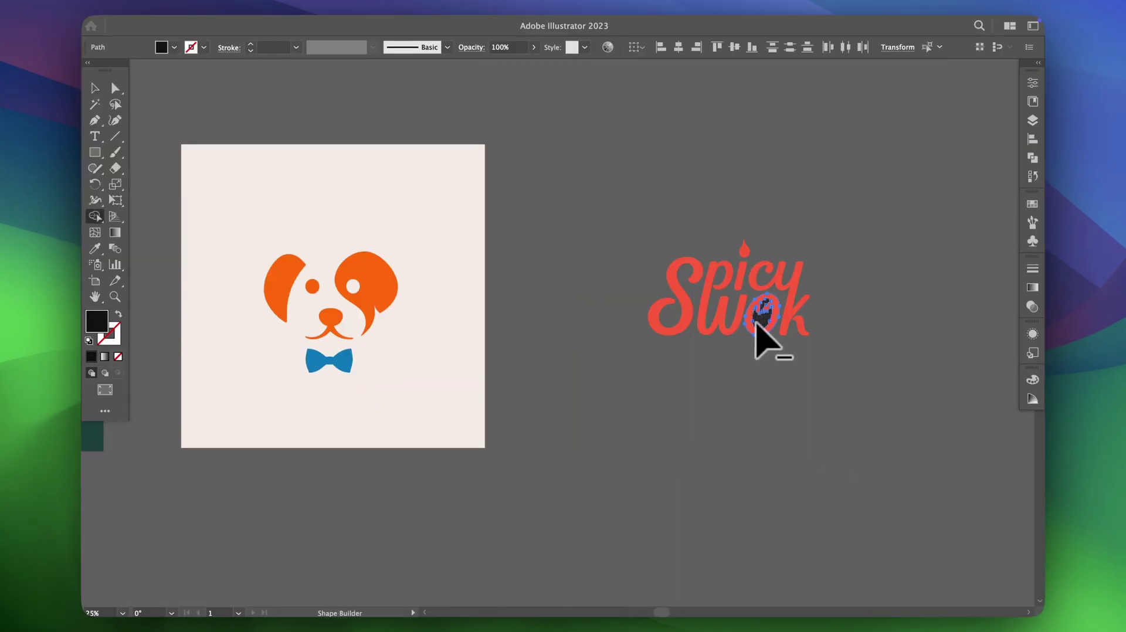
pyautogui.keyDown('alt'); pyautogui.click(755, 323); pyautogui.keyUp('alt')
pyautogui.press('v')
pyautogui.click(769, 402)
pyautogui.scroll(2, 824, 335)
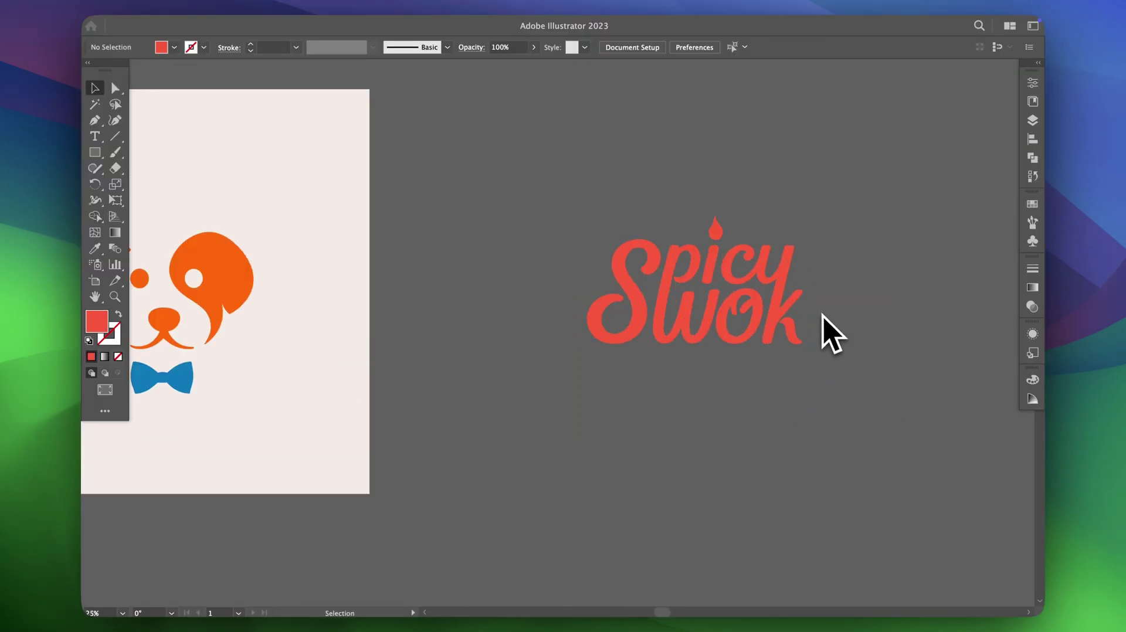
pyautogui.scroll(3, 722, 344)
pyautogui.scroll(-2, 722, 345)
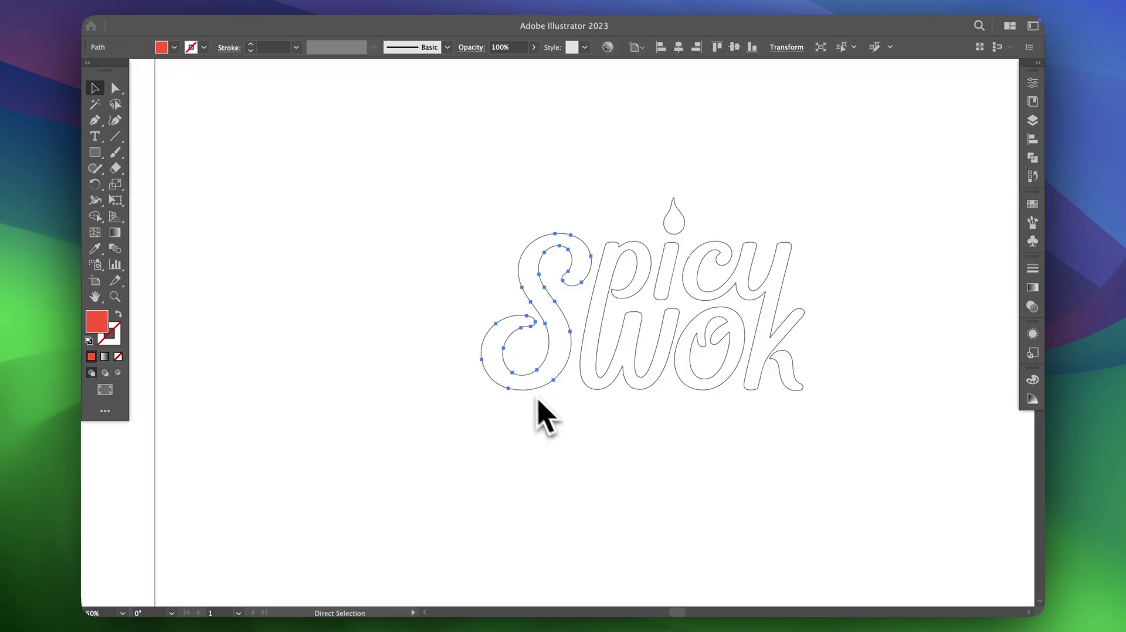
pyautogui.scroll(5, 536, 365)
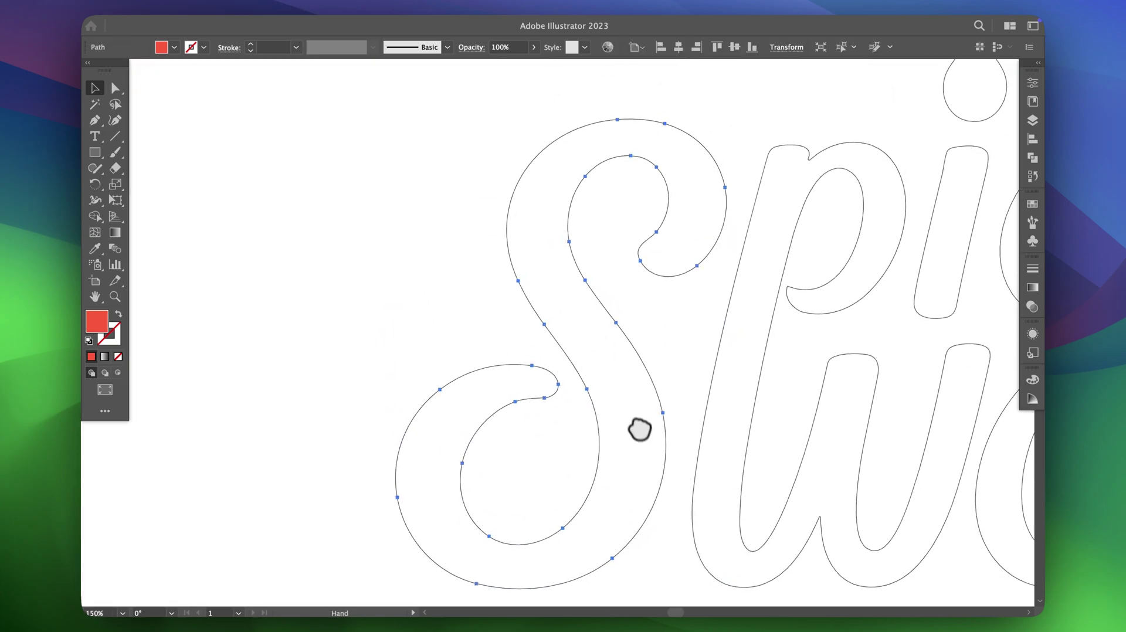
pyautogui.click(638, 351)
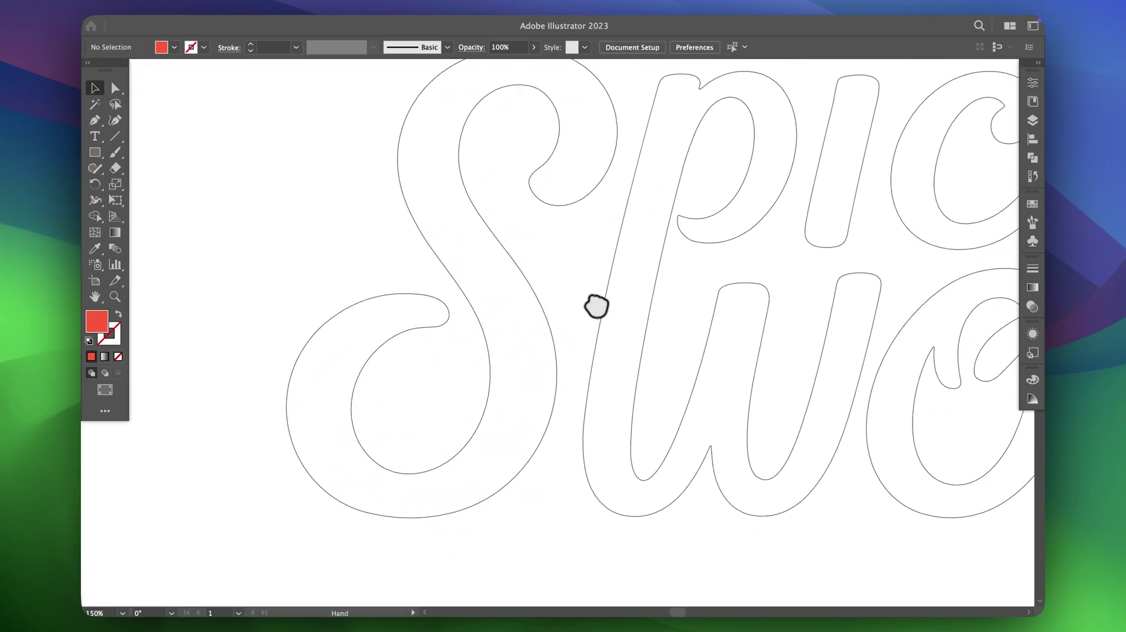
# Check the logo paths in Outline view, then delete the bear's green background square
pyautogui.hotkey('ctrl', '0')
pyautogui.hotkey('ctrl', 'y')
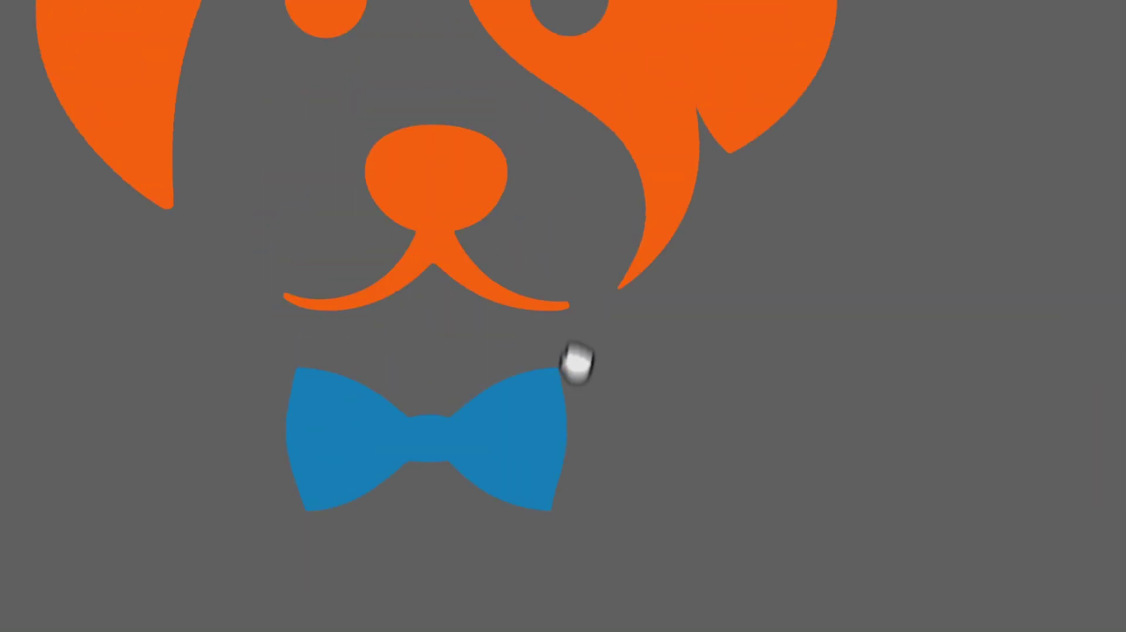
pyautogui.moveTo(576, 363); pyautogui.dragTo(621, 533)
pyautogui.hotkey('ctrl', 'y')
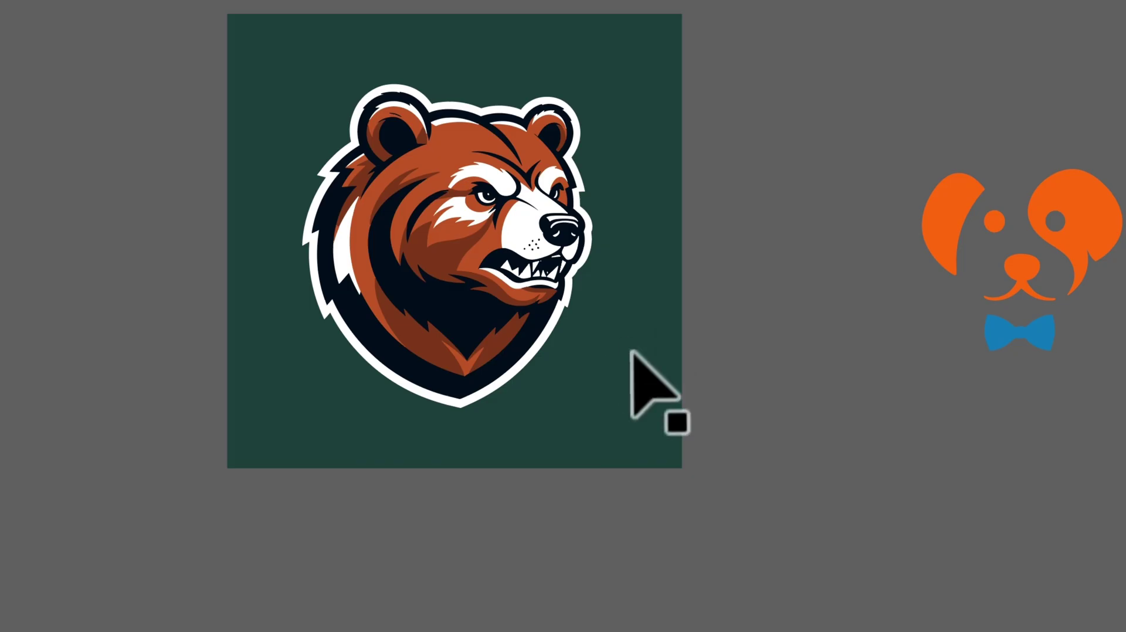
pyautogui.moveTo(641, 378); pyautogui.dragTo(393, 362)
pyautogui.press('Delete')
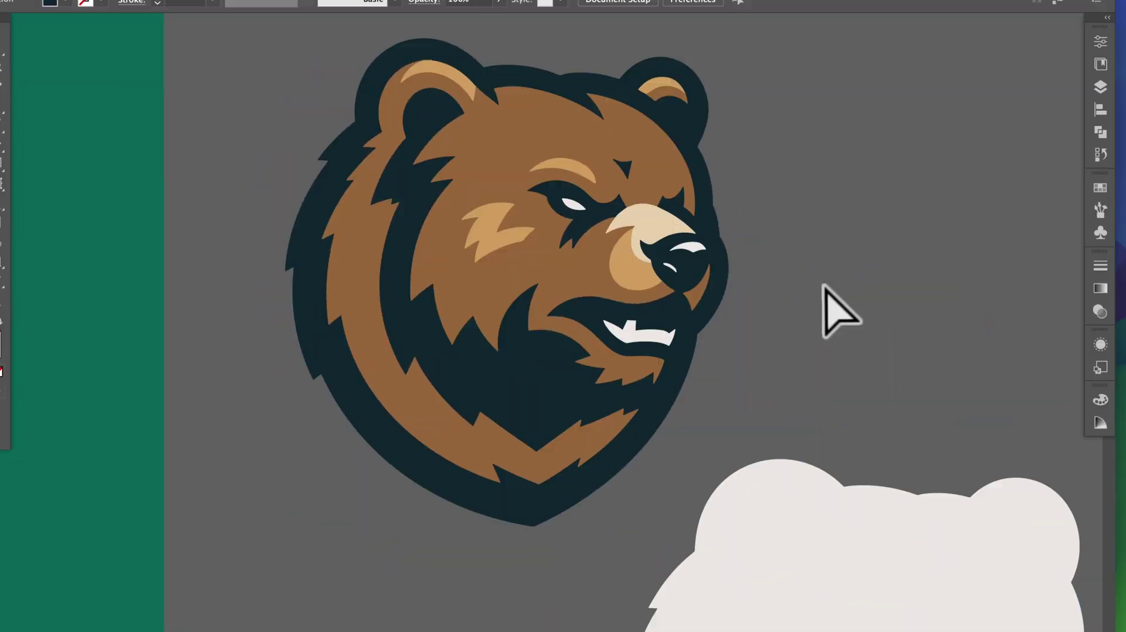
# Color the bear's outer outline peach FFDBAB and pull it and the black outline apart
pyautogui.hotkey('ctrl', 'y')
pyautogui.scroll(3, 862, 395)
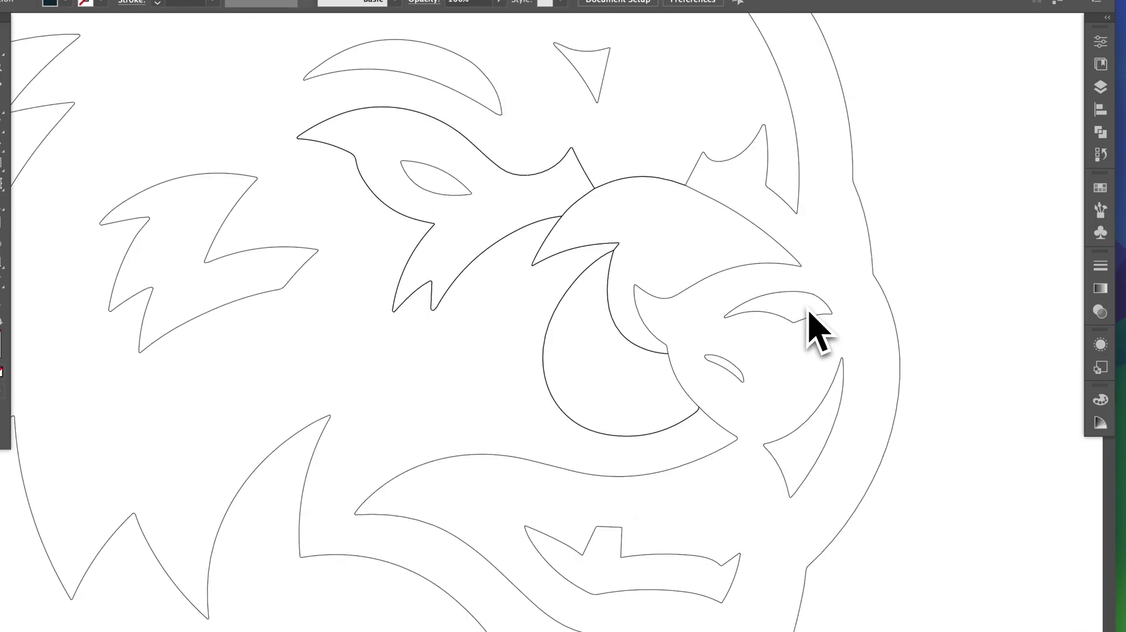
pyautogui.moveTo(809, 327); pyautogui.dragTo(362, 126)
pyautogui.hotkey('ctrl', 'y')
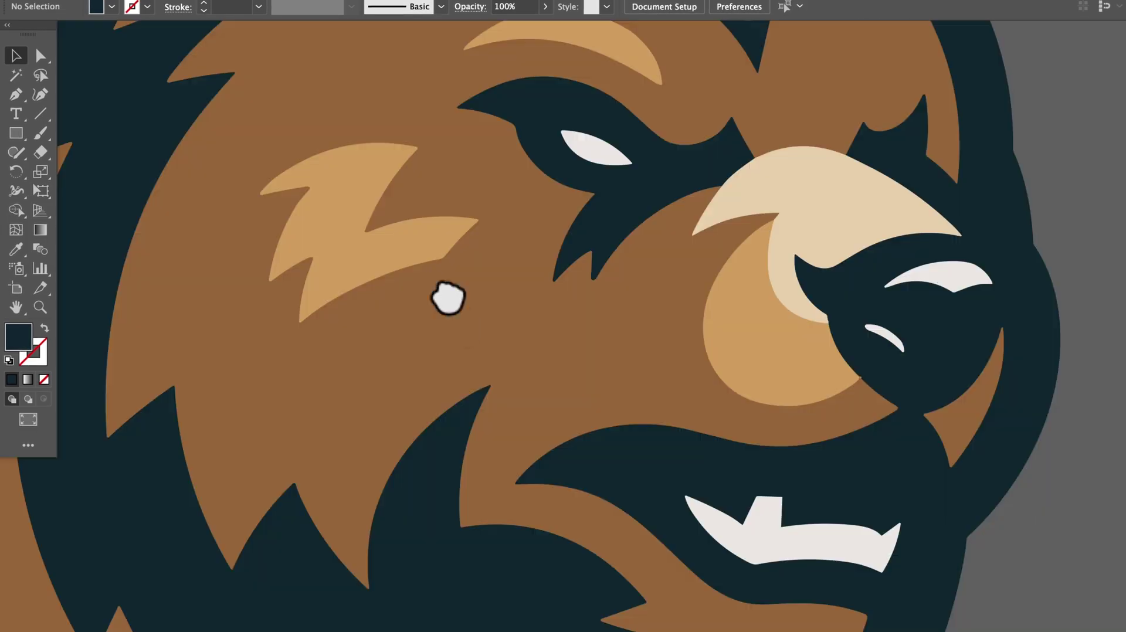
pyautogui.hotkey('ctrl', '0')
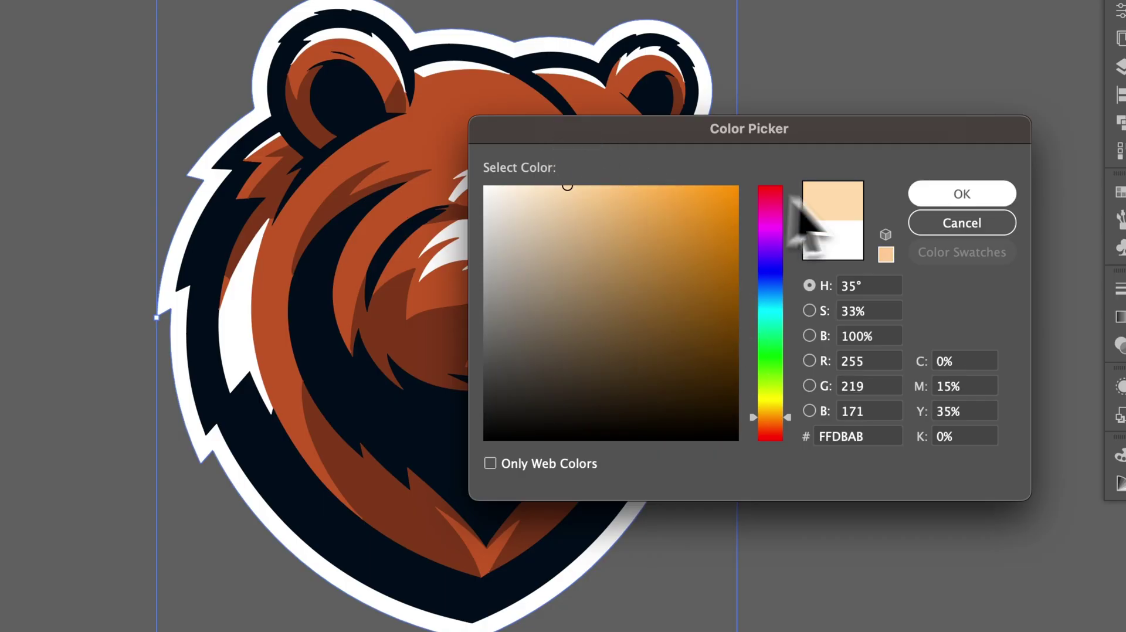
pyautogui.click(918, 195)
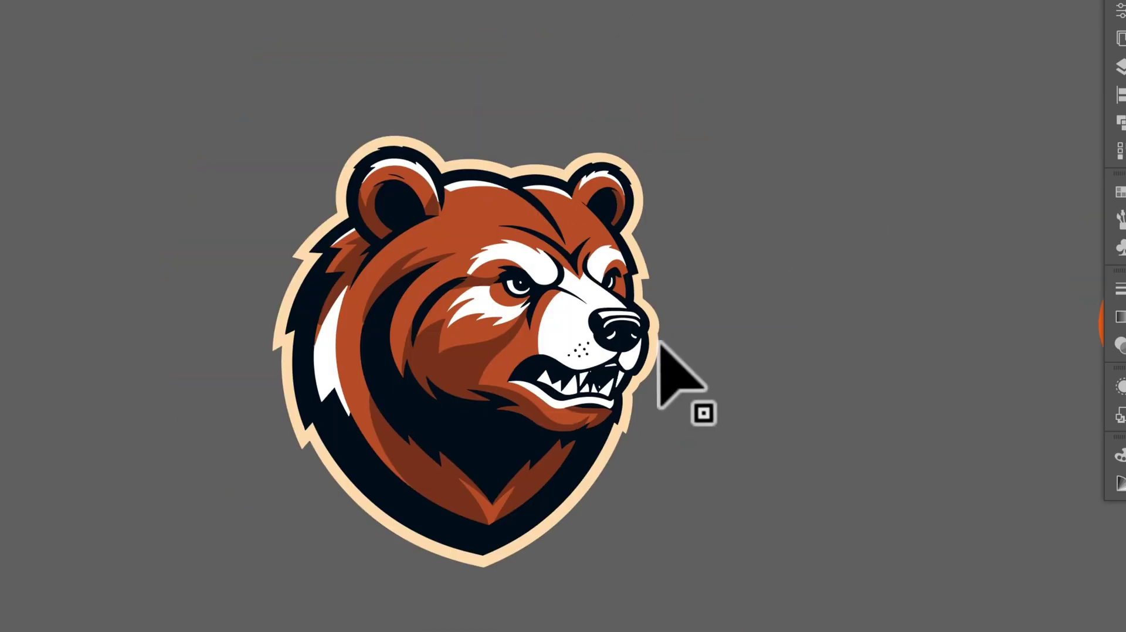
pyautogui.moveTo(721, 320); pyautogui.dragTo(0, 299)
pyautogui.moveTo(548, 299); pyautogui.dragTo(364, 569)
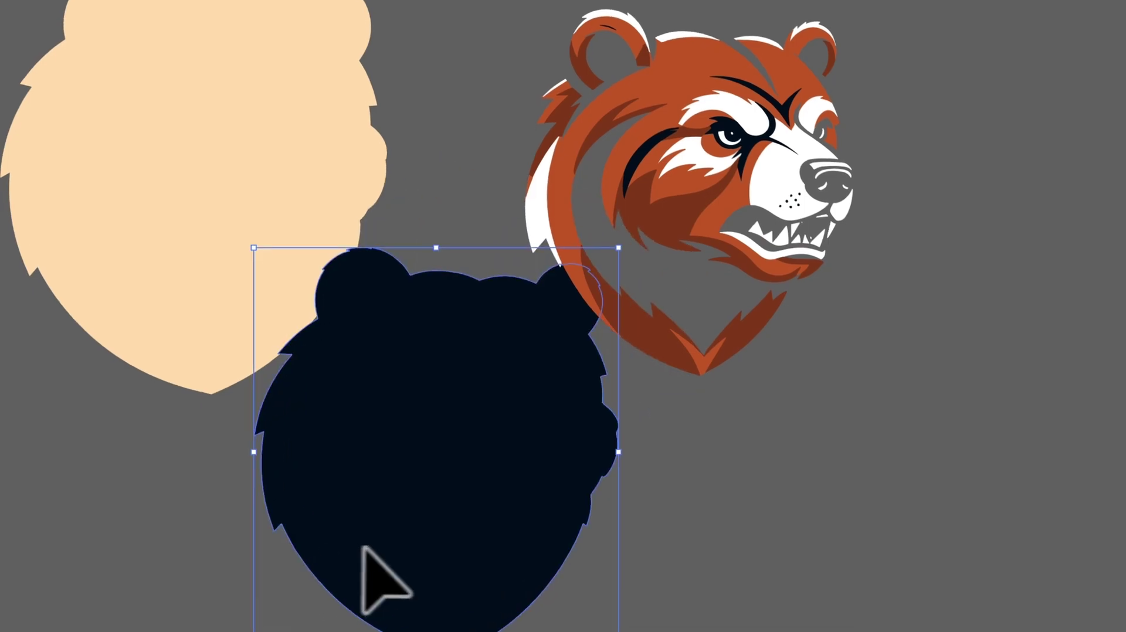